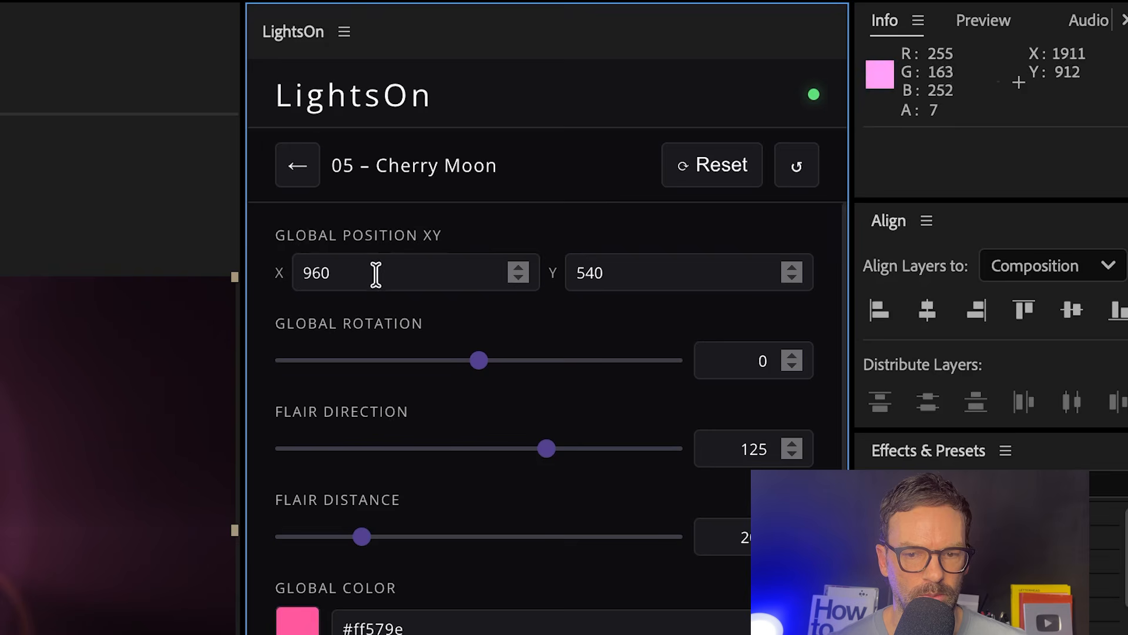
Set the Cherry Moon light's global position to X 300 and Y 200.
{"action": "double_click", "coordinate": [808, 168]}
{"action": "type", "text": "300"}
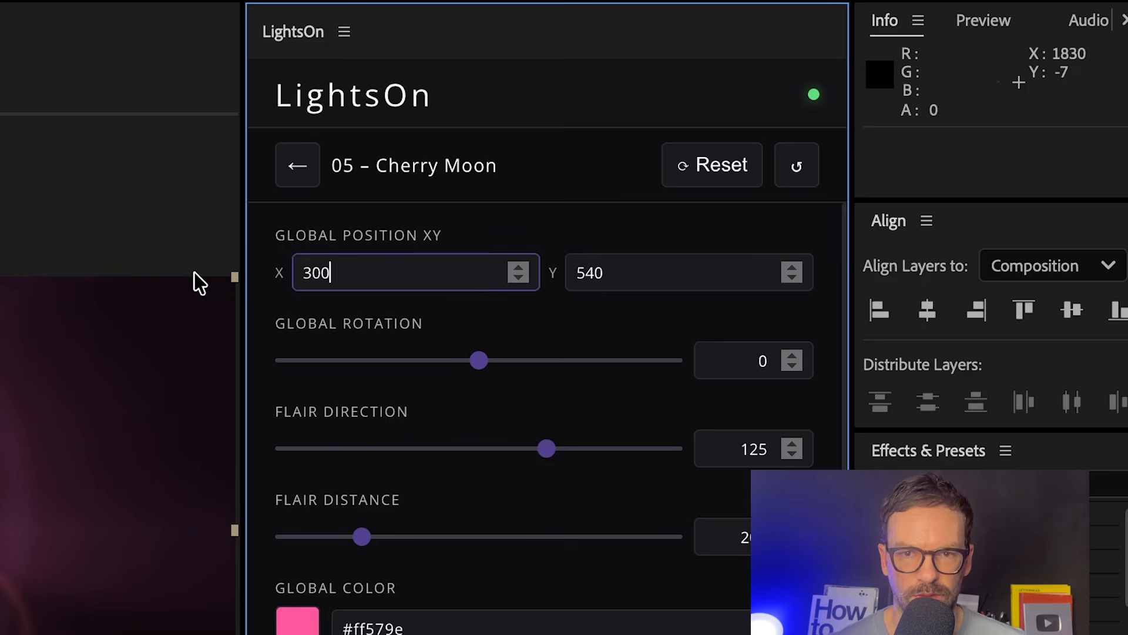
{"action": "key", "text": "Tab"}
{"action": "type", "text": "200"}
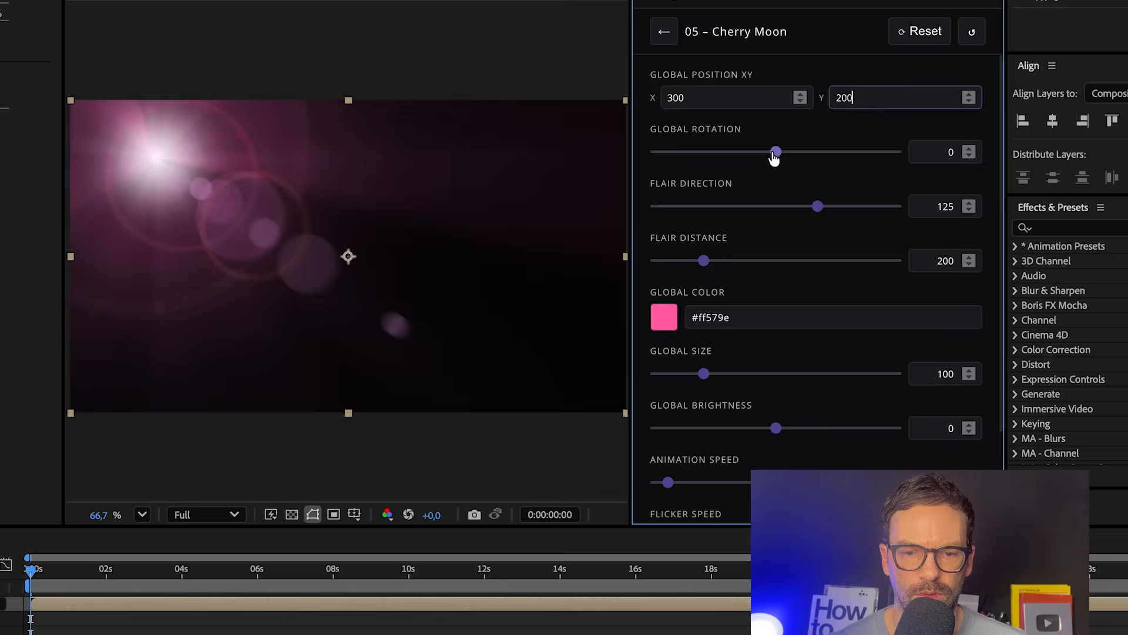
Set the Cherry Moon light's global rotation to about 98 and its global color to the violet #a98bfd.
{"action": "left_click_drag", "start_coordinate": [775, 153], "coordinate": [808, 151]}
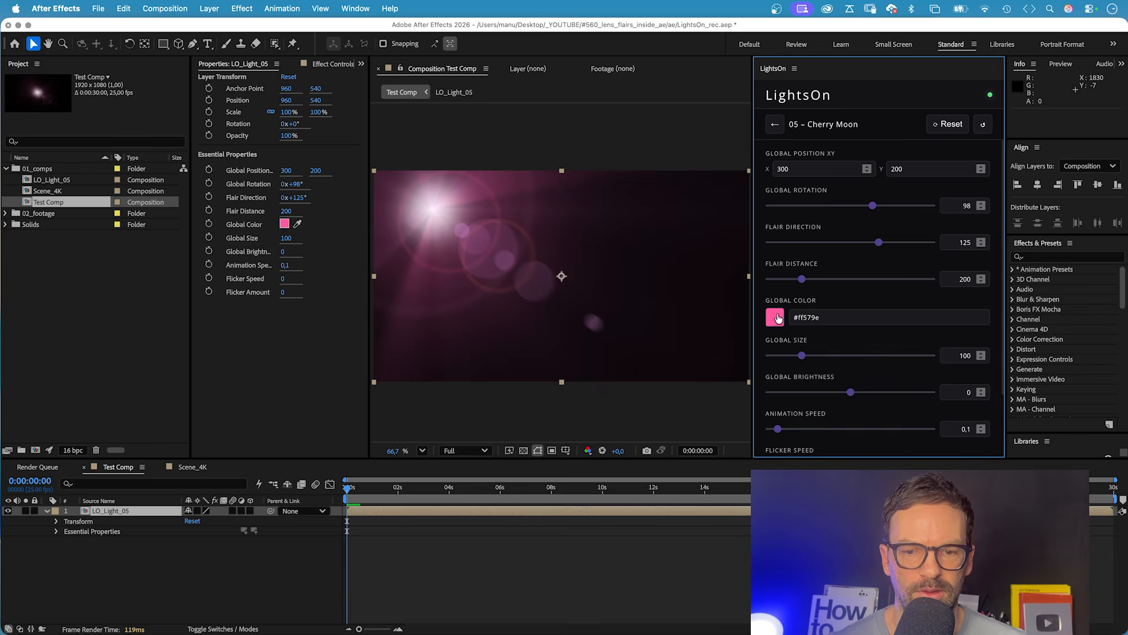
{"action": "left_click", "coordinate": [778, 318]}
{"action": "left_click_drag", "start_coordinate": [844, 365], "coordinate": [876, 365]}
{"action": "left_click_drag", "start_coordinate": [940, 347], "coordinate": [945, 384]}
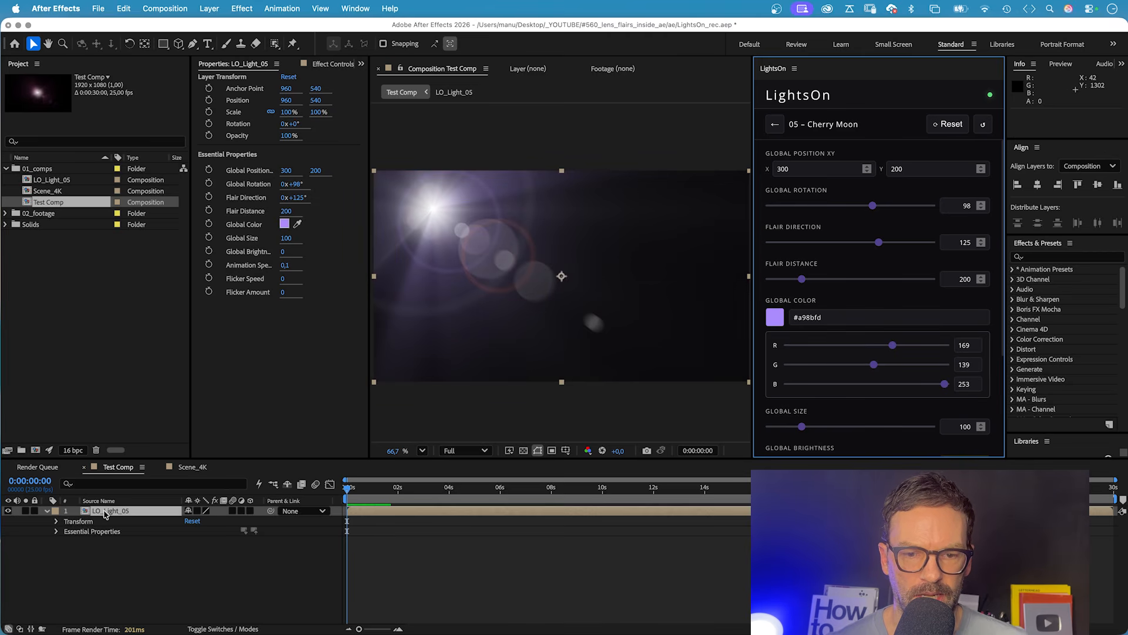
Return to the light library, choose Test Comp as the target composition and apply the Blue Steel light to it.
{"action": "left_click", "coordinate": [51, 181]}
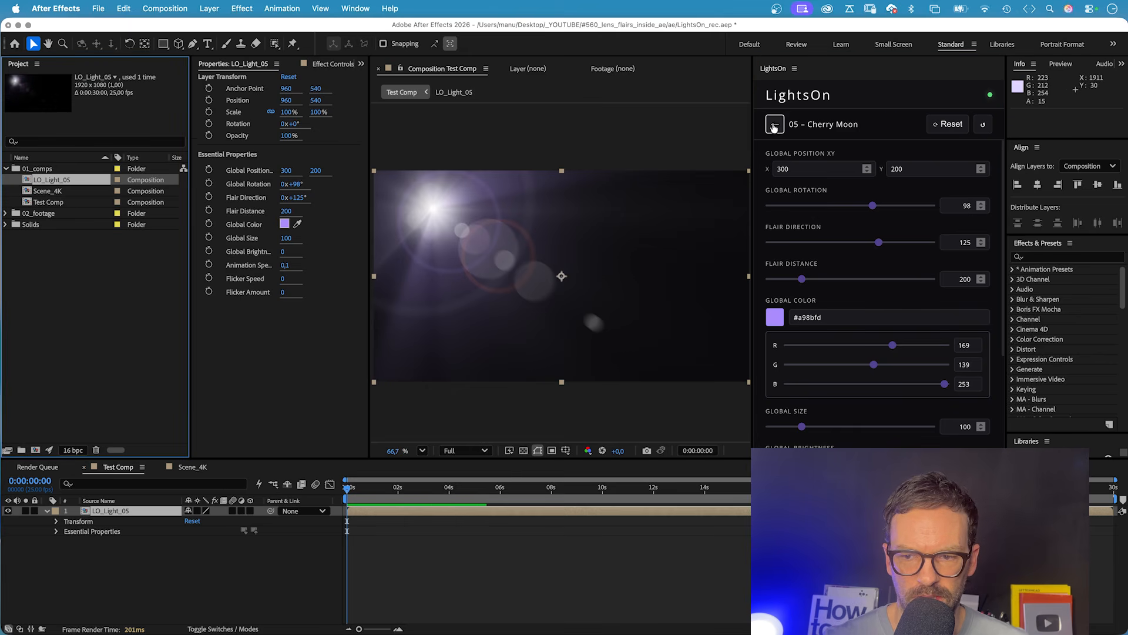
{"action": "left_click", "coordinate": [774, 124]}
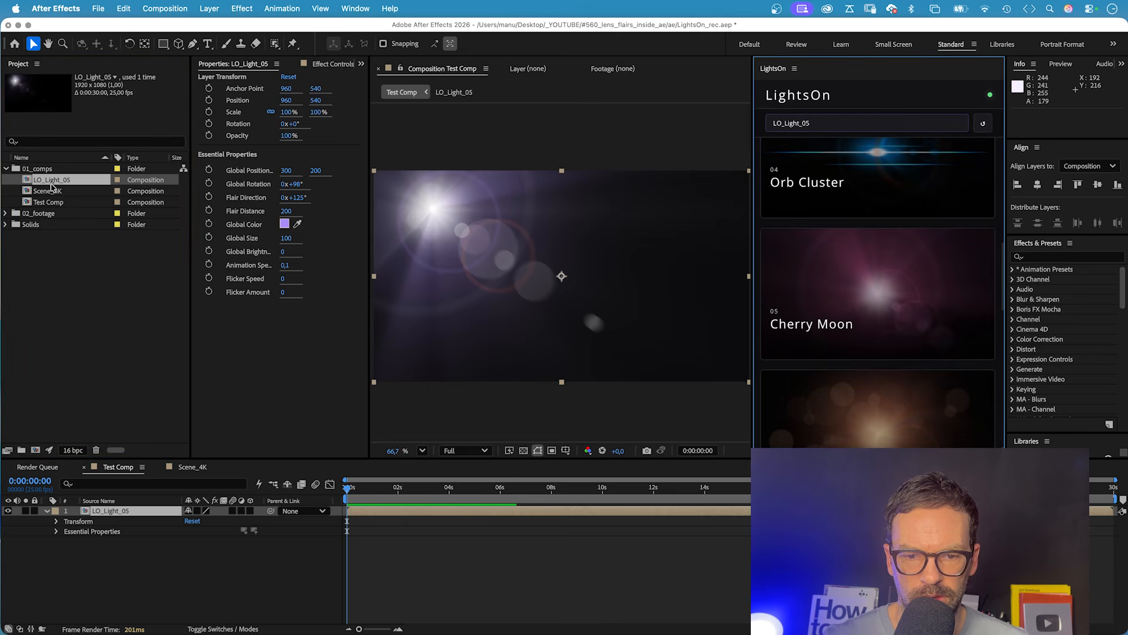
{"action": "left_click", "coordinate": [52, 202]}
{"action": "scroll", "coordinate": [881, 294], "scroll_direction": "down", "scroll_amount": 5}
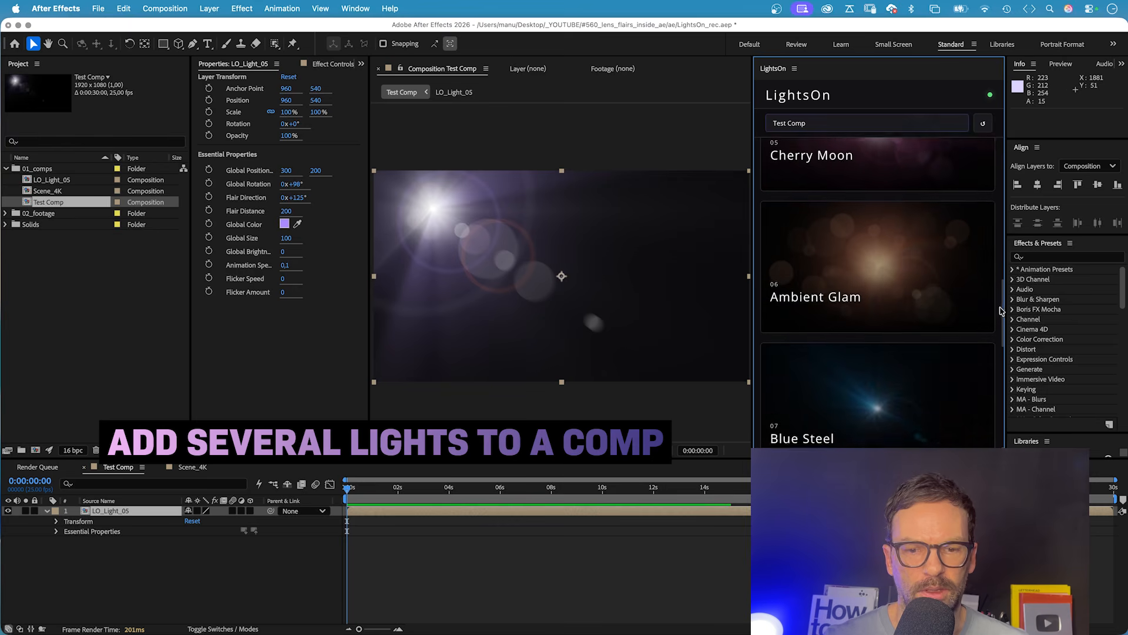
{"action": "mouse_move", "coordinate": [828, 325]}
{"action": "left_click", "coordinate": [888, 312]}
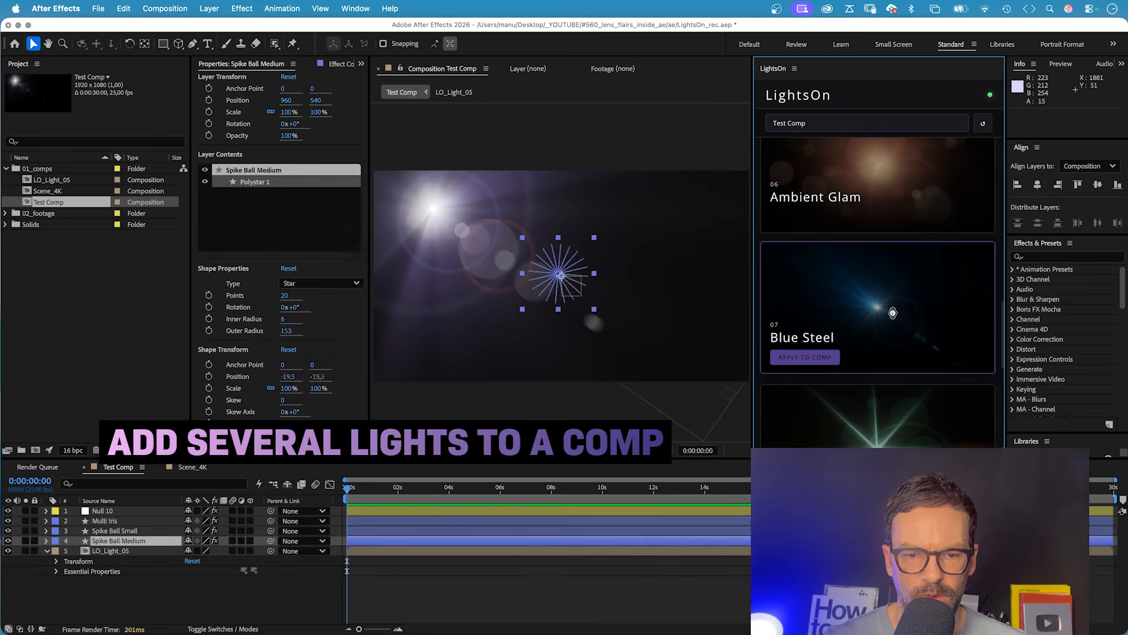
Apply a second Cherry Moon light from the library to Test Comp.
{"action": "left_click_drag", "start_coordinate": [1003, 362], "coordinate": [995, 302]}
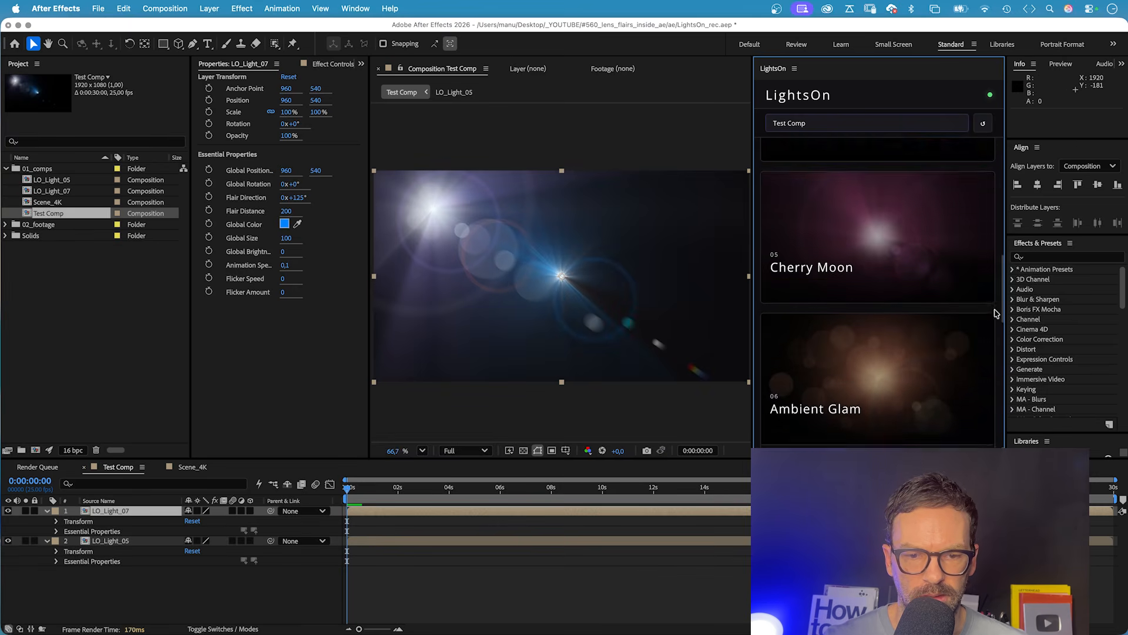
{"action": "mouse_move", "coordinate": [968, 294]}
{"action": "left_click", "coordinate": [879, 299]}
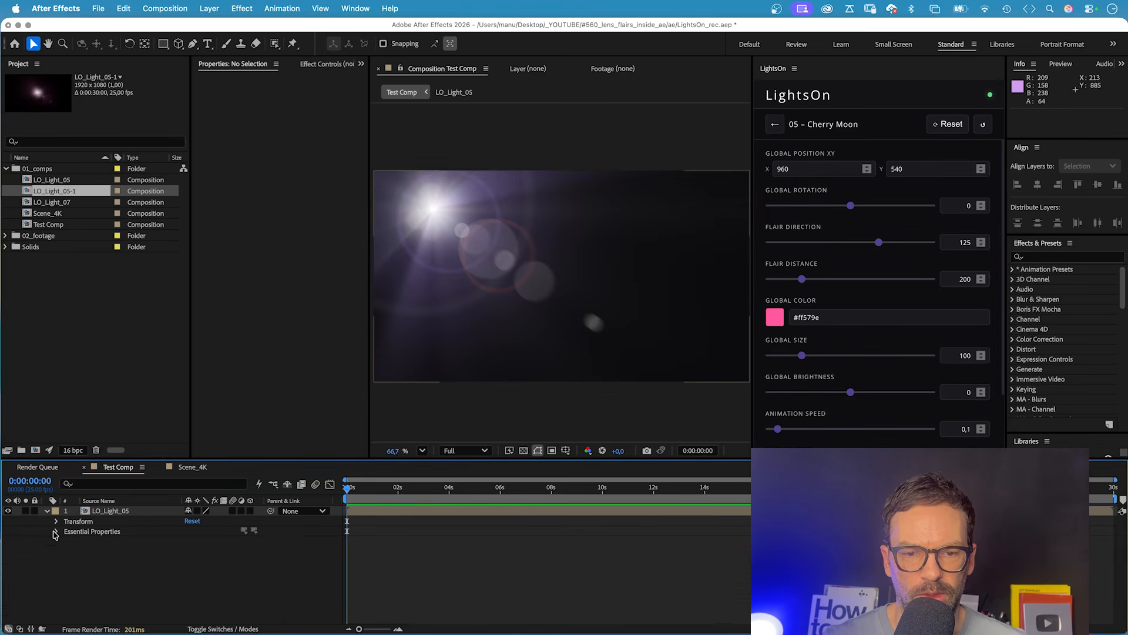
Enlarge the timeline and reveal the light layer's Essential Properties in Test Comp.
{"action": "left_click", "coordinate": [57, 531]}
{"action": "left_click_drag", "start_coordinate": [245, 459], "coordinate": [245, 430]}
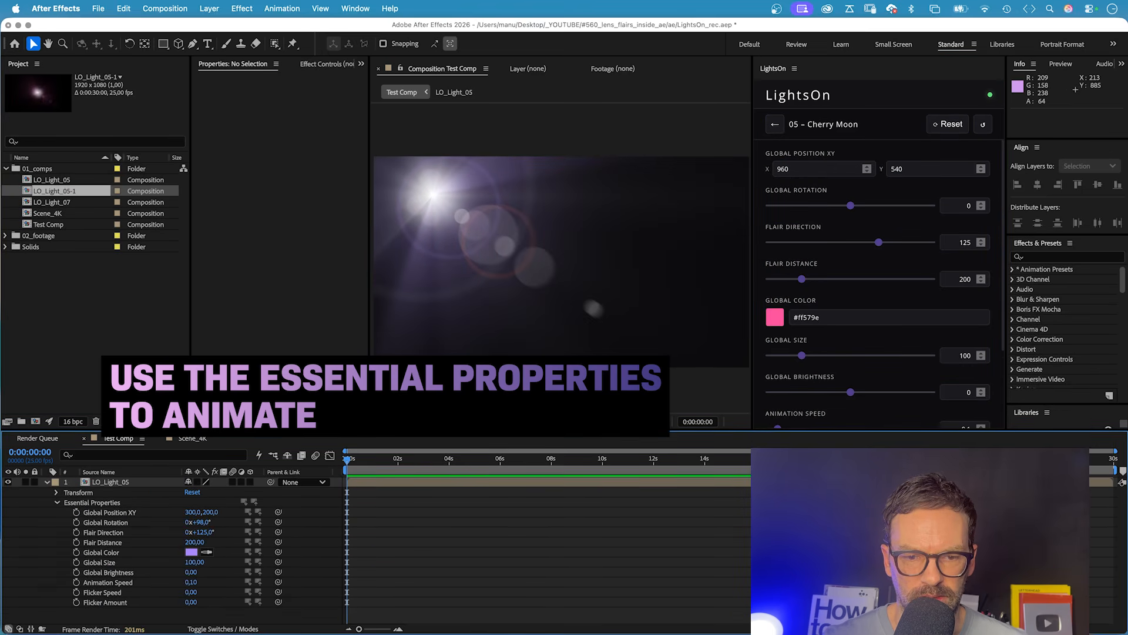
{"action": "left_click", "coordinate": [116, 483]}
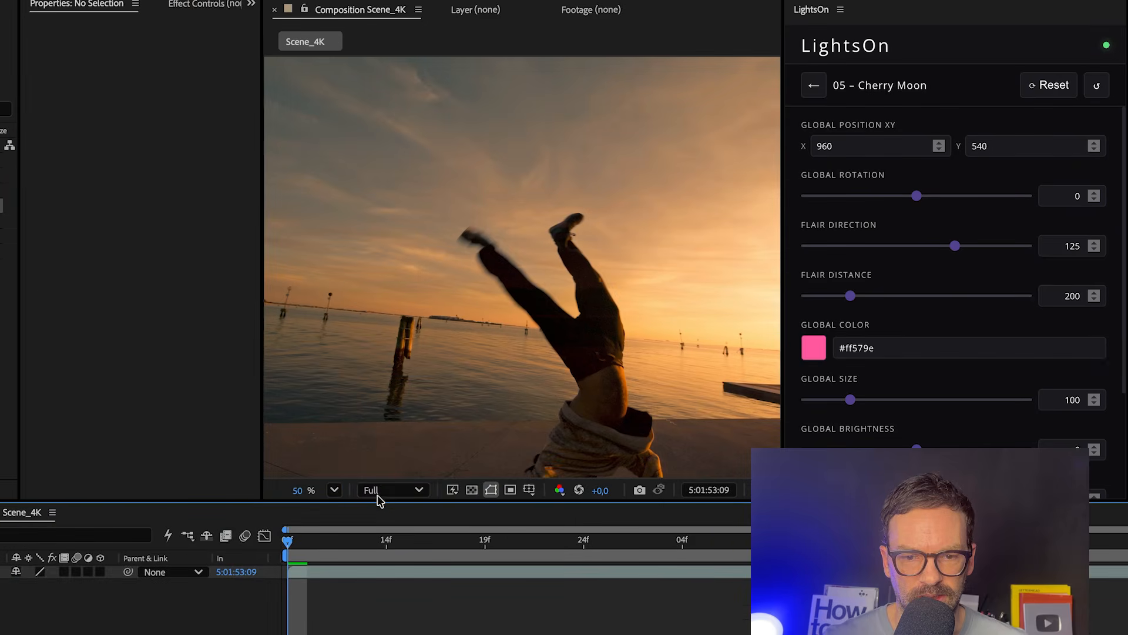
Fit the Scene_4K frame in the viewer and scrub through the handstand footage.
{"action": "left_click", "coordinate": [334, 490]}
{"action": "left_click", "coordinate": [353, 170]}
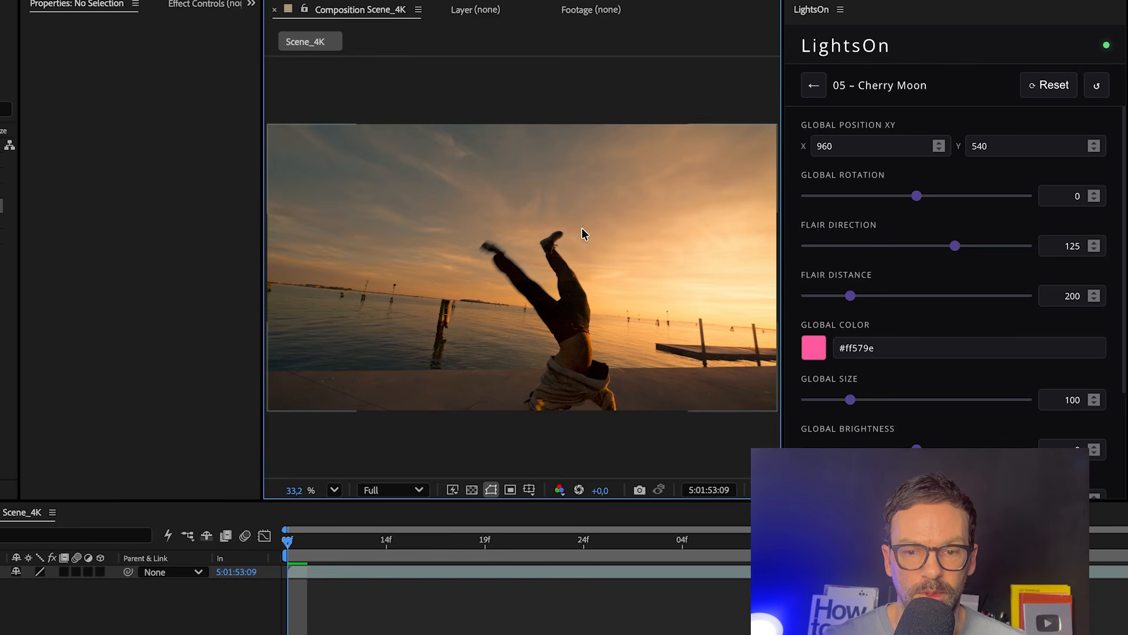
{"action": "left_click_drag", "start_coordinate": [288, 539], "coordinate": [344, 576]}
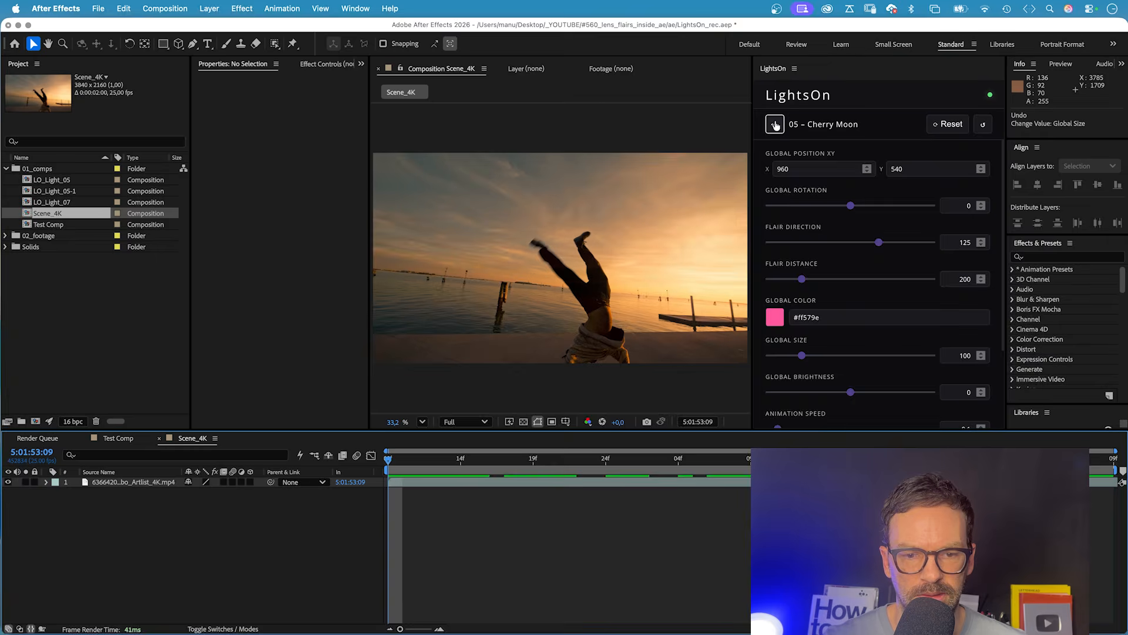
Return to the light library and apply the Velvet Night light to Scene_4K.
{"action": "left_click", "coordinate": [814, 85]}
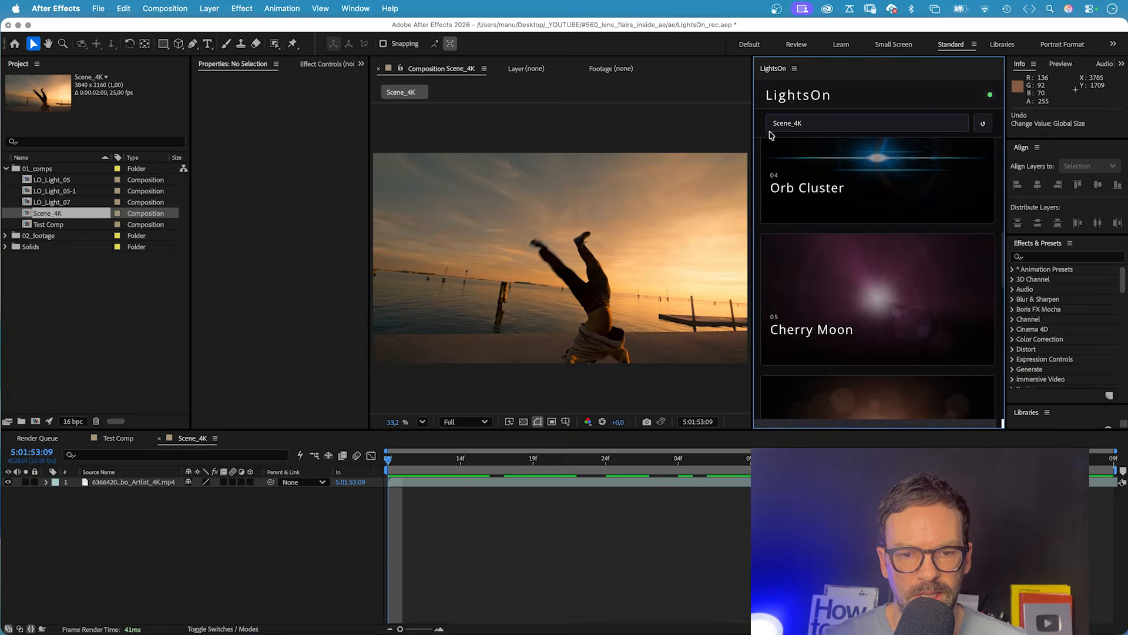
{"action": "left_click_drag", "start_coordinate": [1004, 277], "coordinate": [1003, 228]}
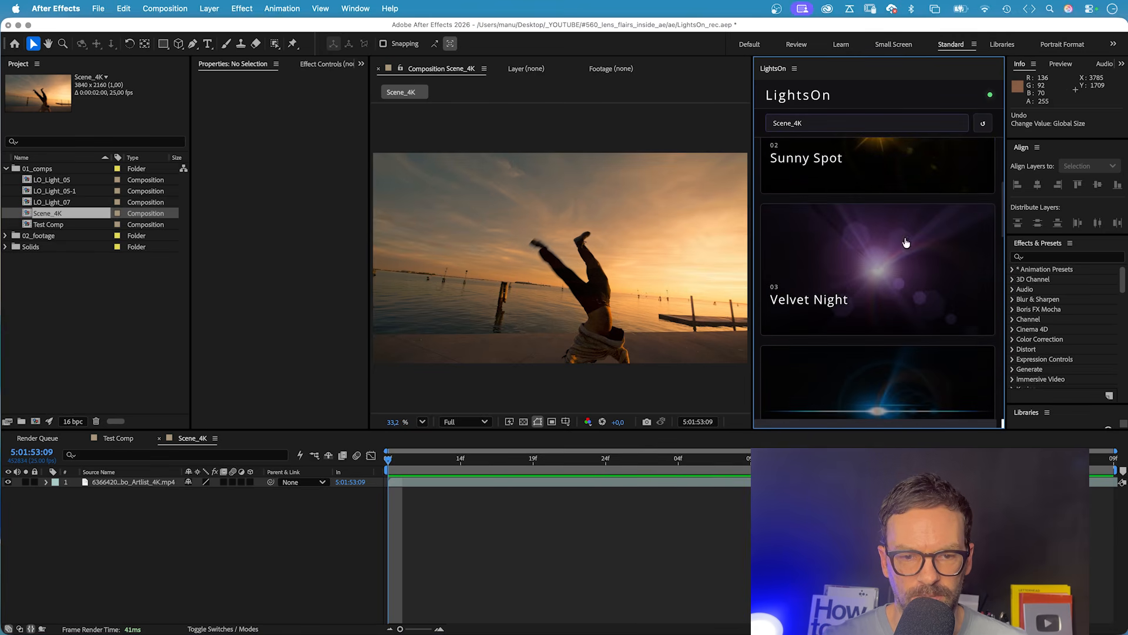
{"action": "left_click", "coordinate": [890, 271]}
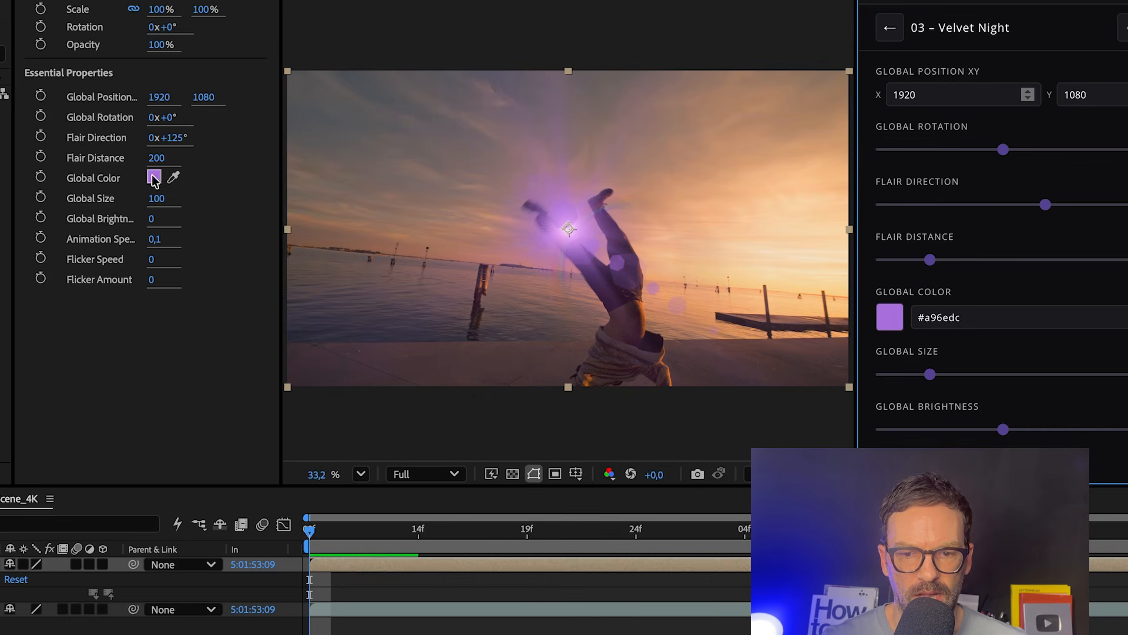
Sample the Velvet Night light's global color from the bright sky in the footage and set its horizontal global position to 3810.
{"action": "left_click", "coordinate": [173, 179]}
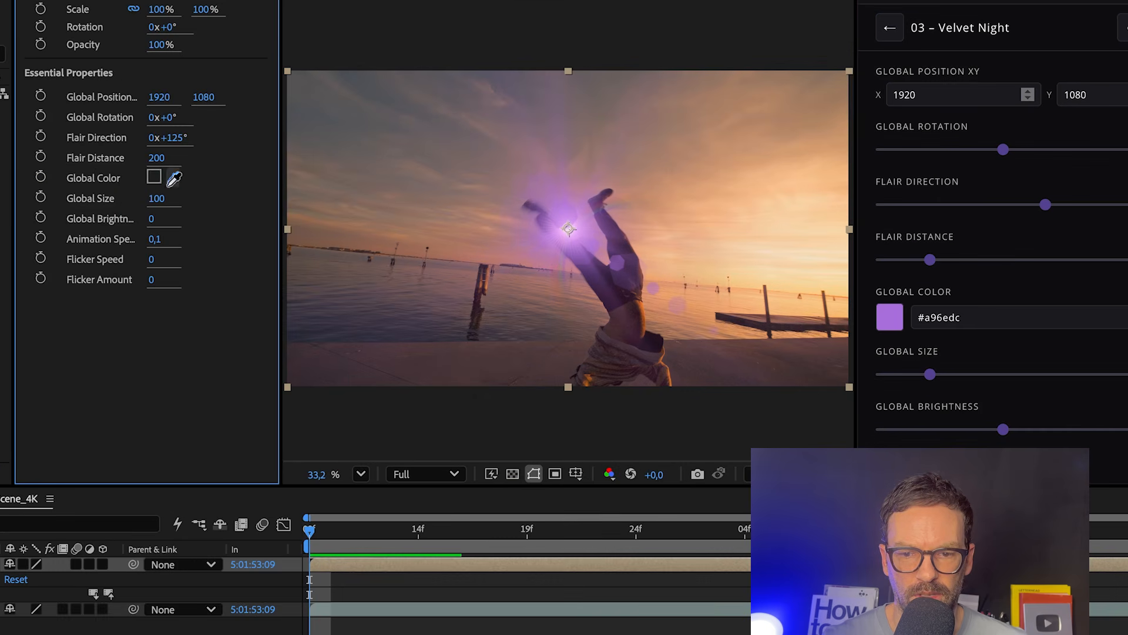
{"action": "left_click", "coordinate": [838, 244]}
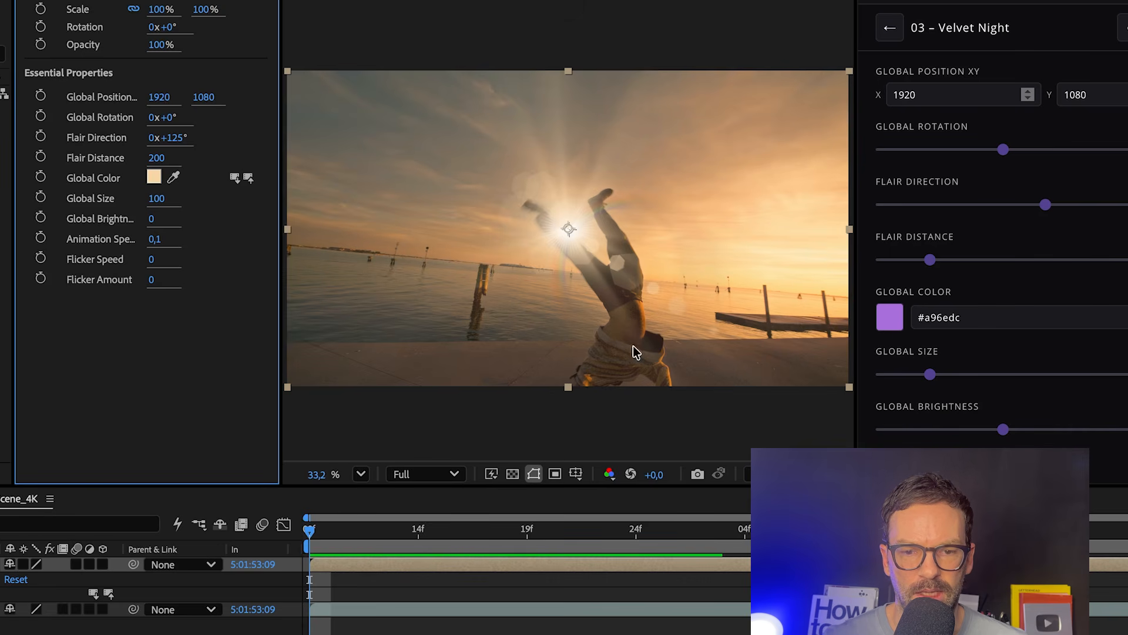
{"action": "left_click_drag", "start_coordinate": [157, 96], "coordinate": [438, 102]}
{"action": "left_click", "coordinate": [158, 97]}
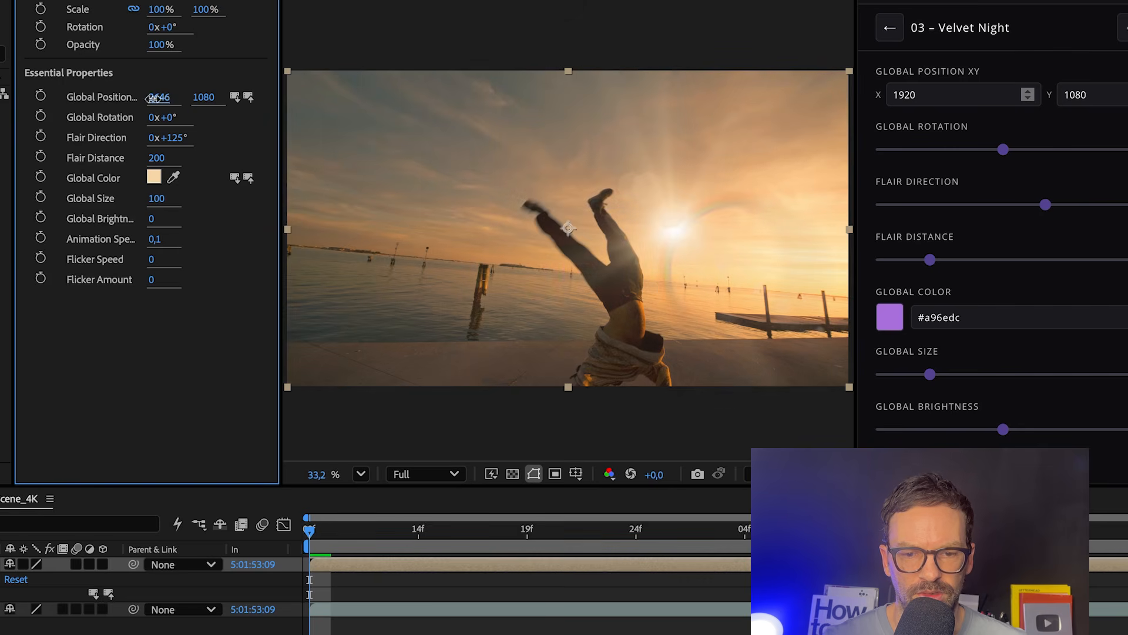
{"action": "type", "text": "3810"}
{"action": "key", "text": "Return"}
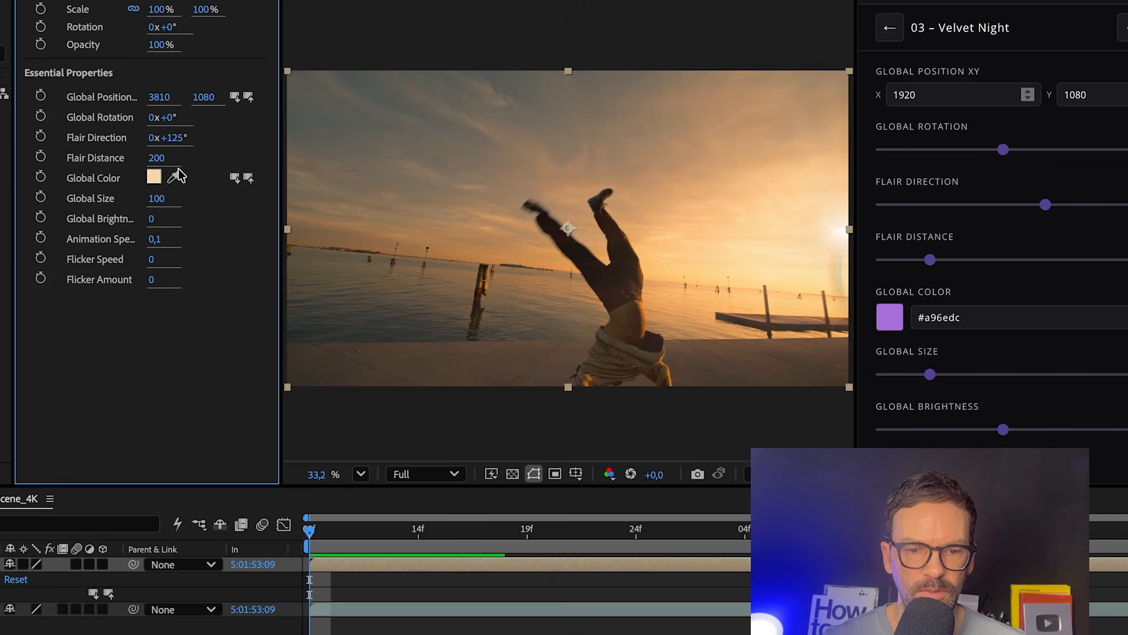
Adjust the flare's orientation and spread with global rotation 160°, flair direction 233° and flair distance 300.
{"action": "left_click_drag", "start_coordinate": [169, 118], "coordinate": [282, 92]}
{"action": "left_click_drag", "start_coordinate": [162, 147], "coordinate": [254, 118]}
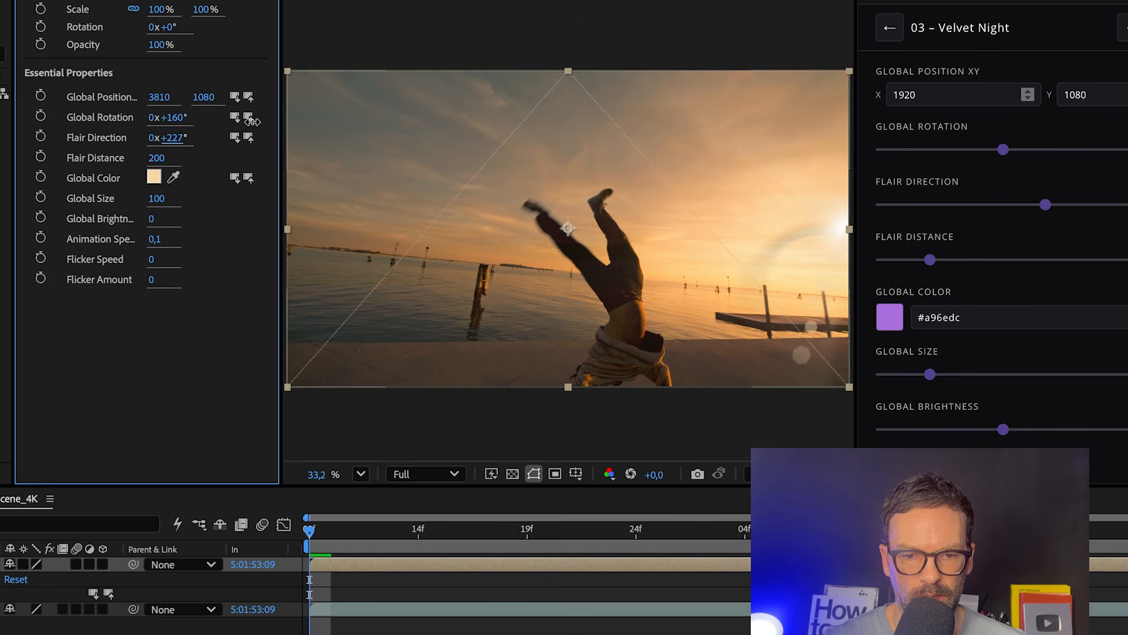
{"action": "left_click", "coordinate": [158, 160]}
{"action": "type", "text": "300"}
{"action": "key", "text": "Return"}
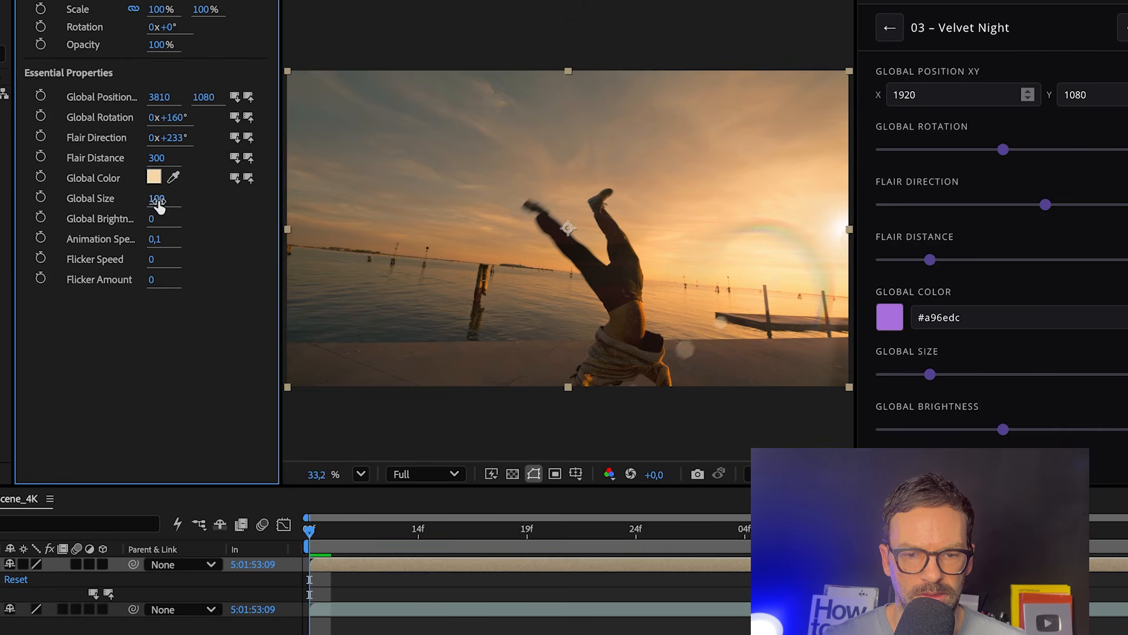
Set the light's global size to 175 and its global brightness to 50.
{"action": "left_click", "coordinate": [156, 199]}
{"action": "type", "text": "175"}
{"action": "key", "text": "Return"}
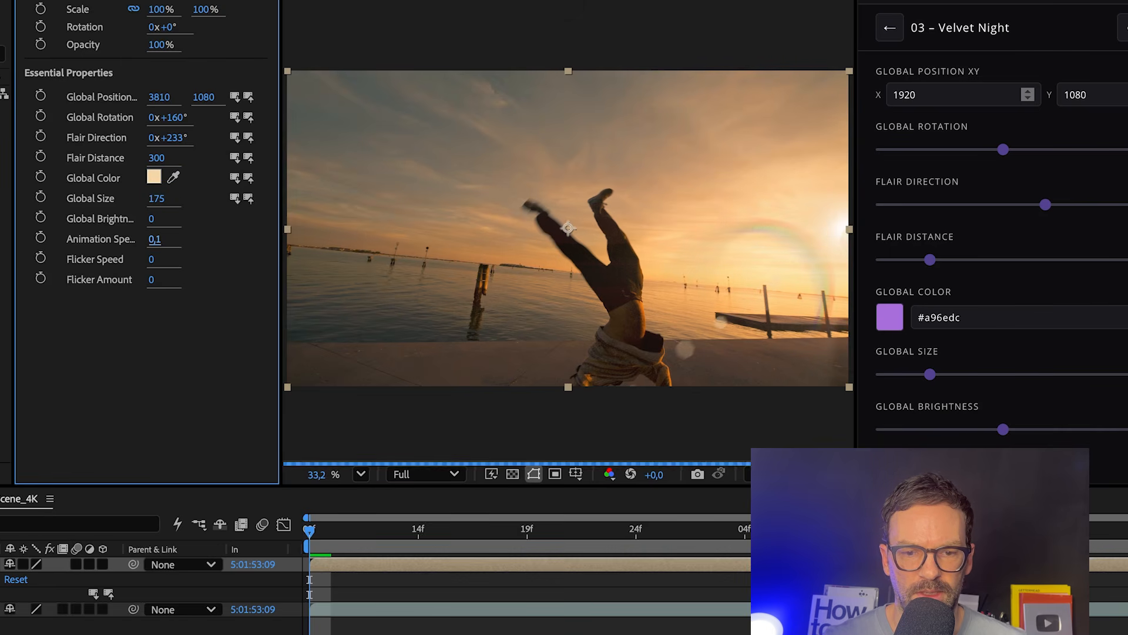
{"action": "left_click", "coordinate": [154, 219]}
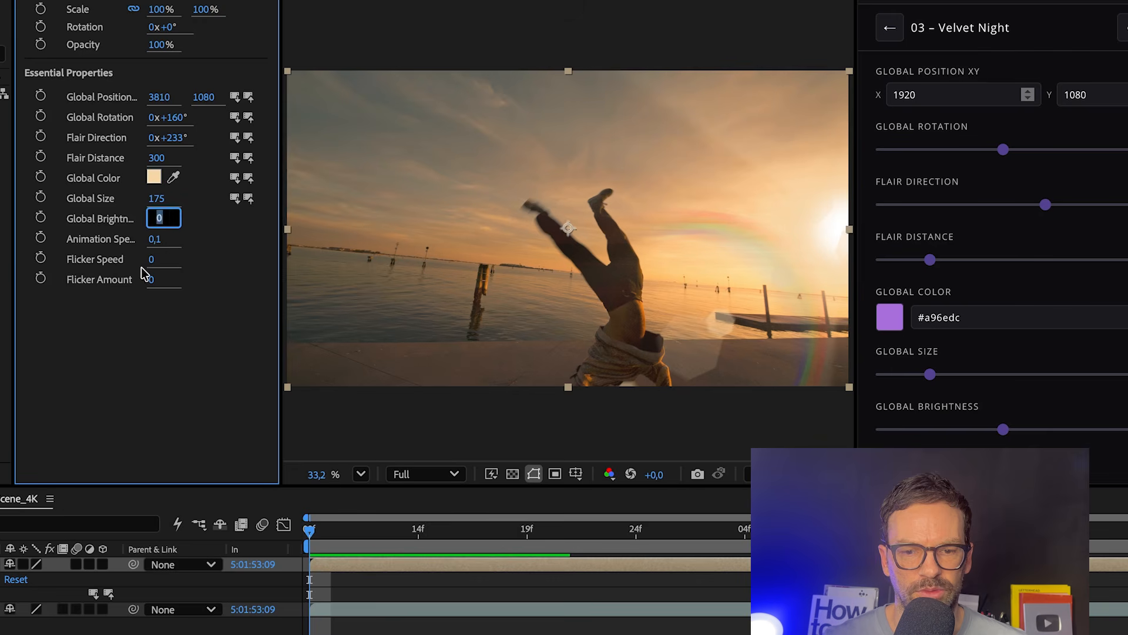
{"action": "type", "text": "50"}
{"action": "key", "text": "Return"}
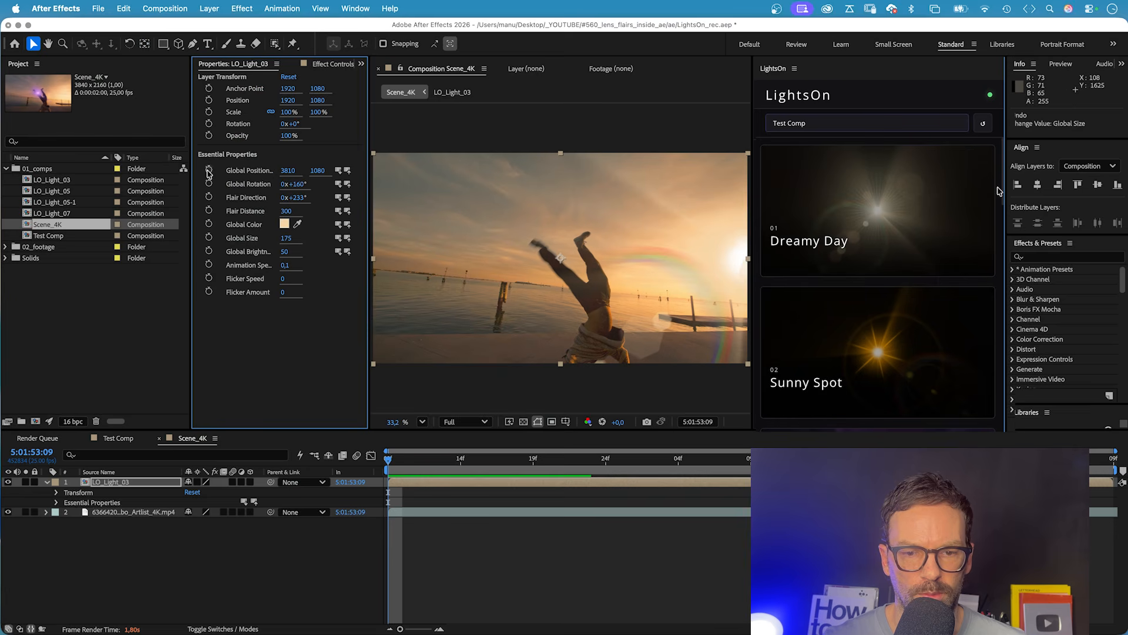
Add starting keyframes for the light's global position, flair direction and flair distance at the clip's first frame.
{"action": "left_click", "coordinate": [41, 98]}
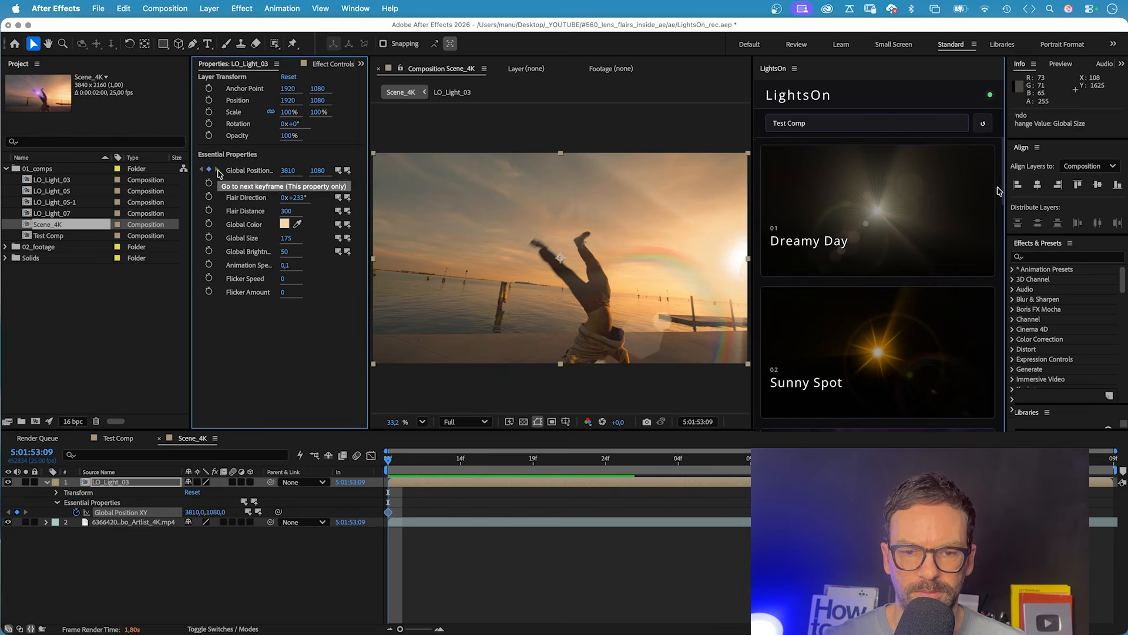
{"action": "left_click", "coordinate": [209, 197]}
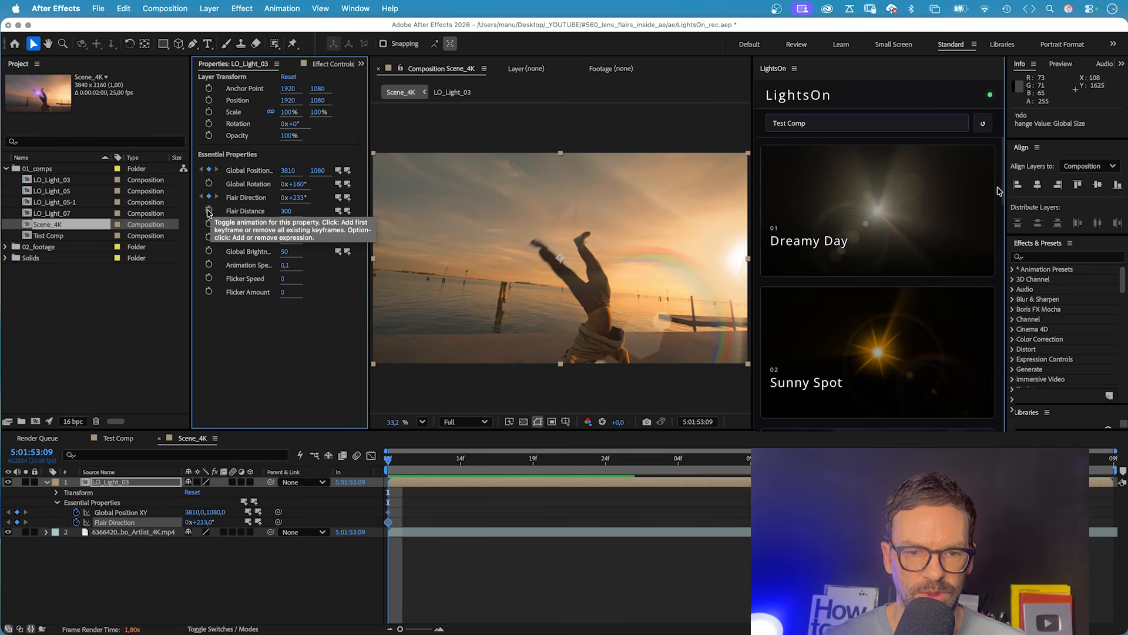
{"action": "left_click", "coordinate": [208, 211]}
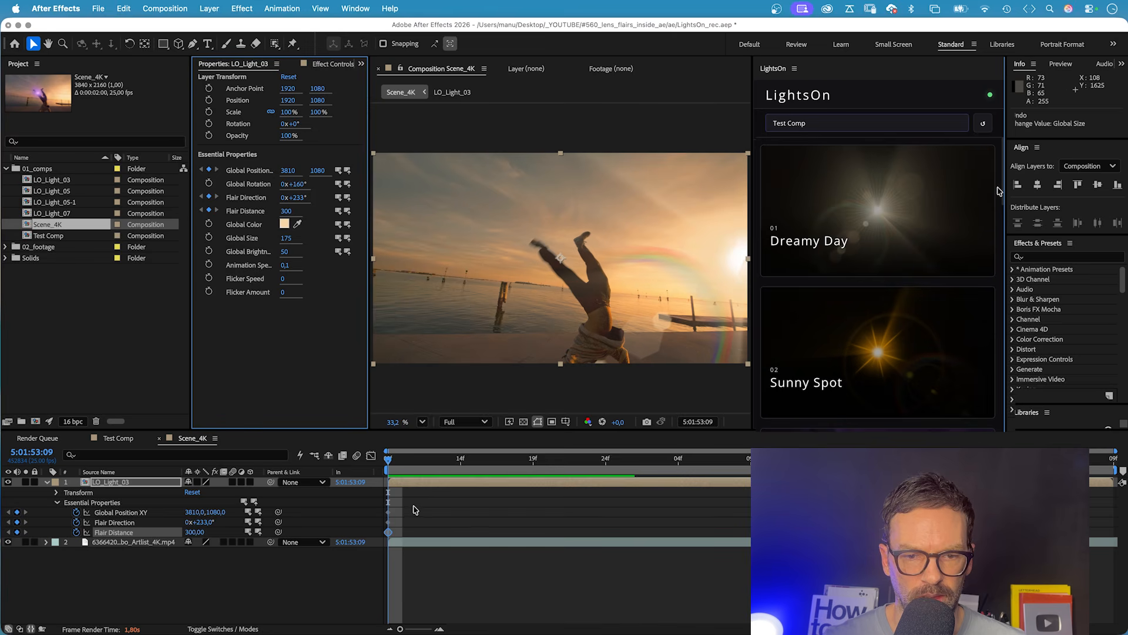
Keyframe the light's global position to about 4009, 1802 at the clip's last frame and compare it with the start.
{"action": "key", "text": "space"}
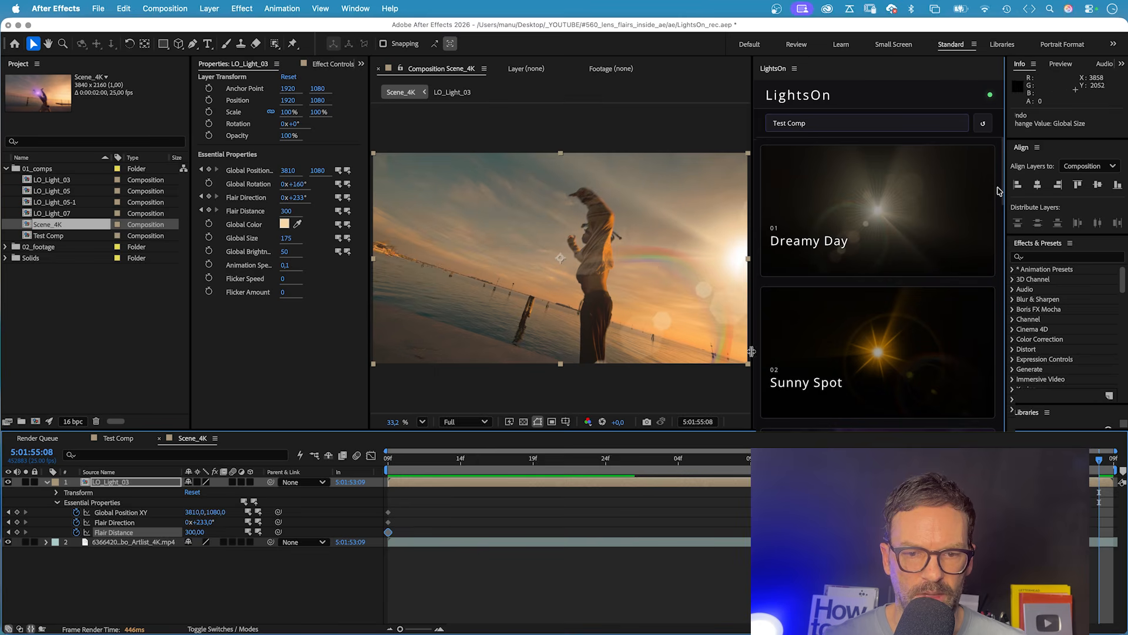
{"action": "left_click_drag", "start_coordinate": [317, 171], "coordinate": [585, 156]}
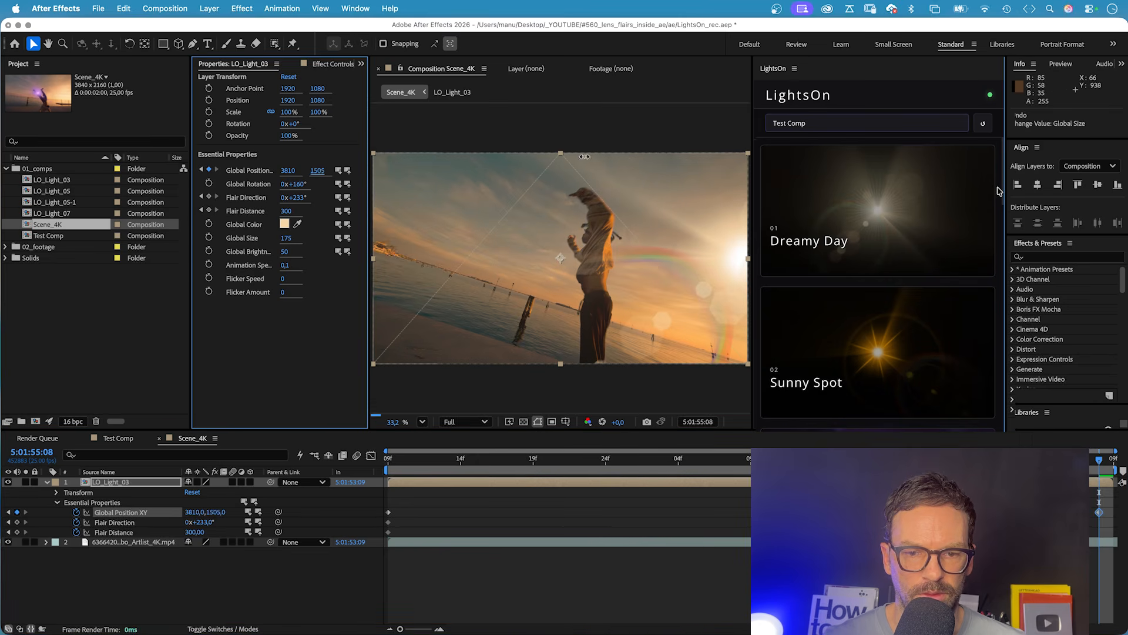
{"action": "left_click_drag", "start_coordinate": [999, 191], "coordinate": [1001, 193]}
{"action": "left_click_drag", "start_coordinate": [291, 170], "coordinate": [314, 171]}
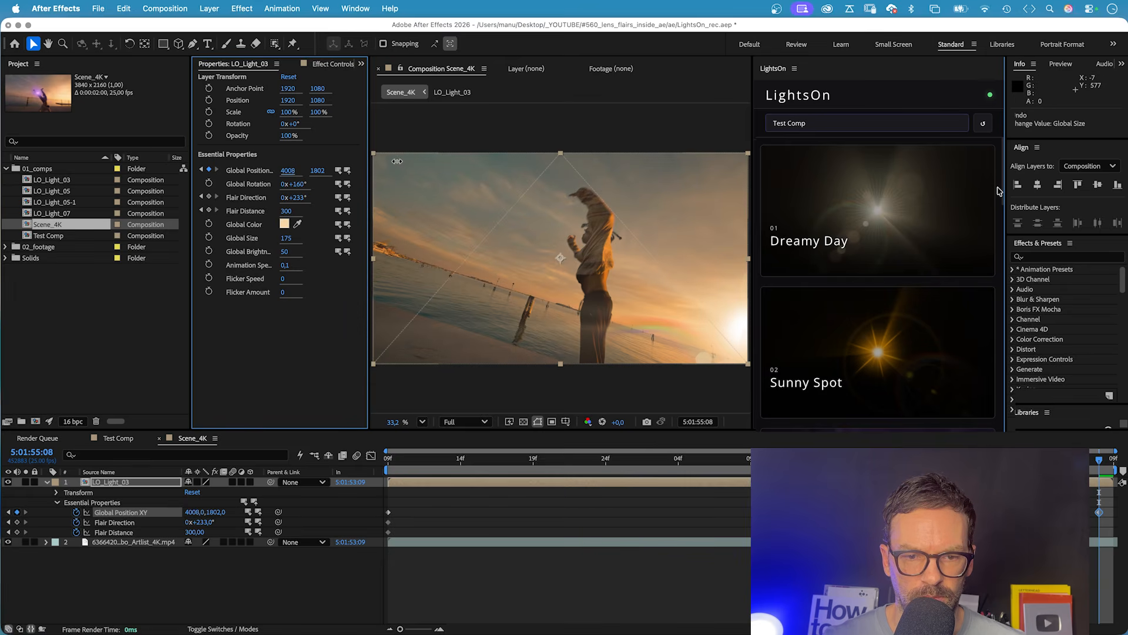
{"action": "key", "text": "Home"}
{"action": "key", "text": "End"}
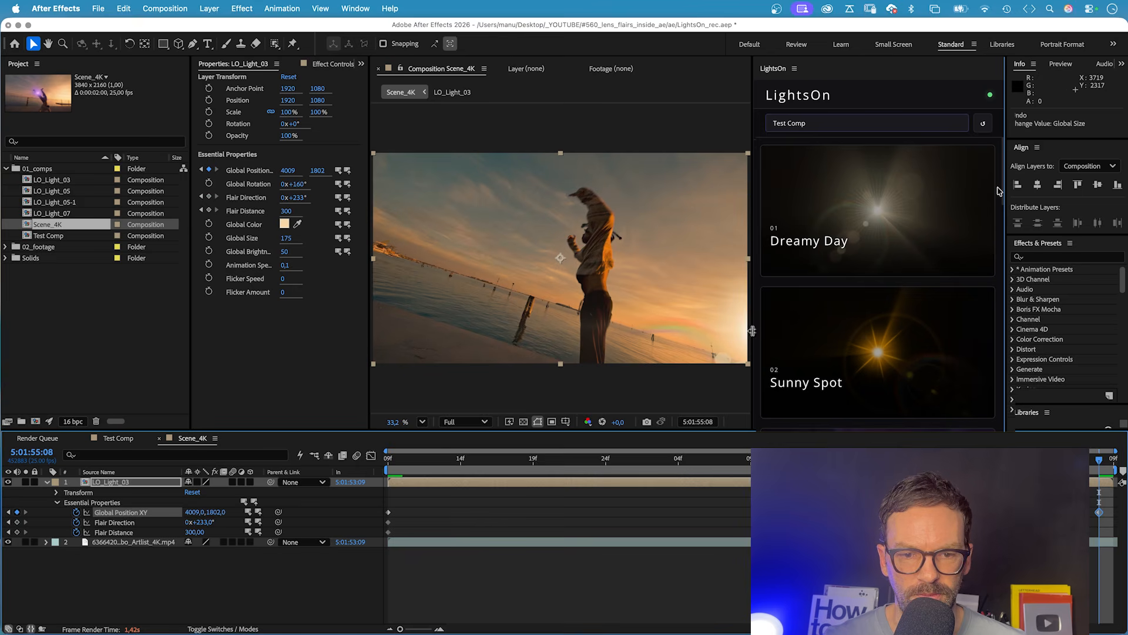
Keyframe flair direction 288° and flair distance about 454 at the clip's last frame, then play back the animation.
{"action": "left_click_drag", "start_coordinate": [294, 197], "coordinate": [332, 200]}
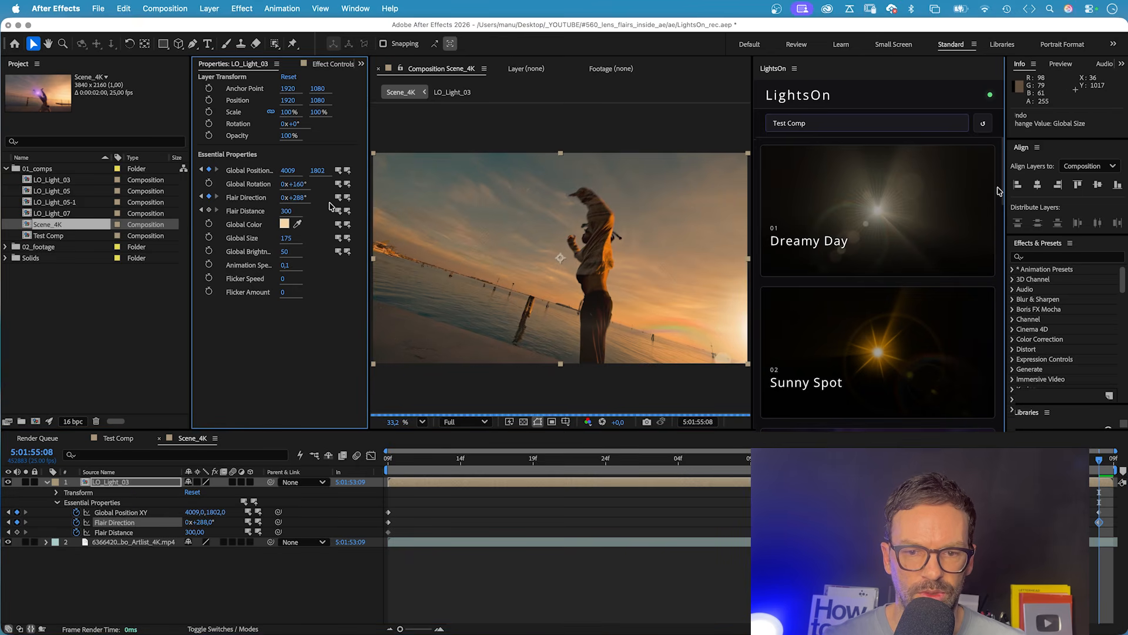
{"action": "left_click_drag", "start_coordinate": [288, 211], "coordinate": [374, 202]}
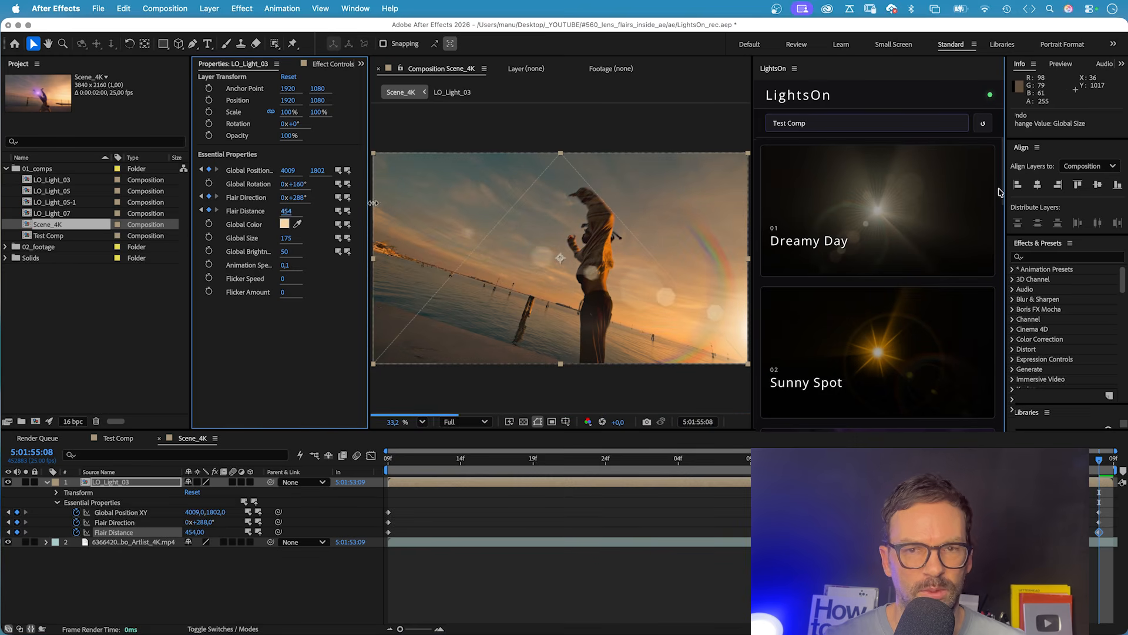
{"action": "key", "text": "space"}
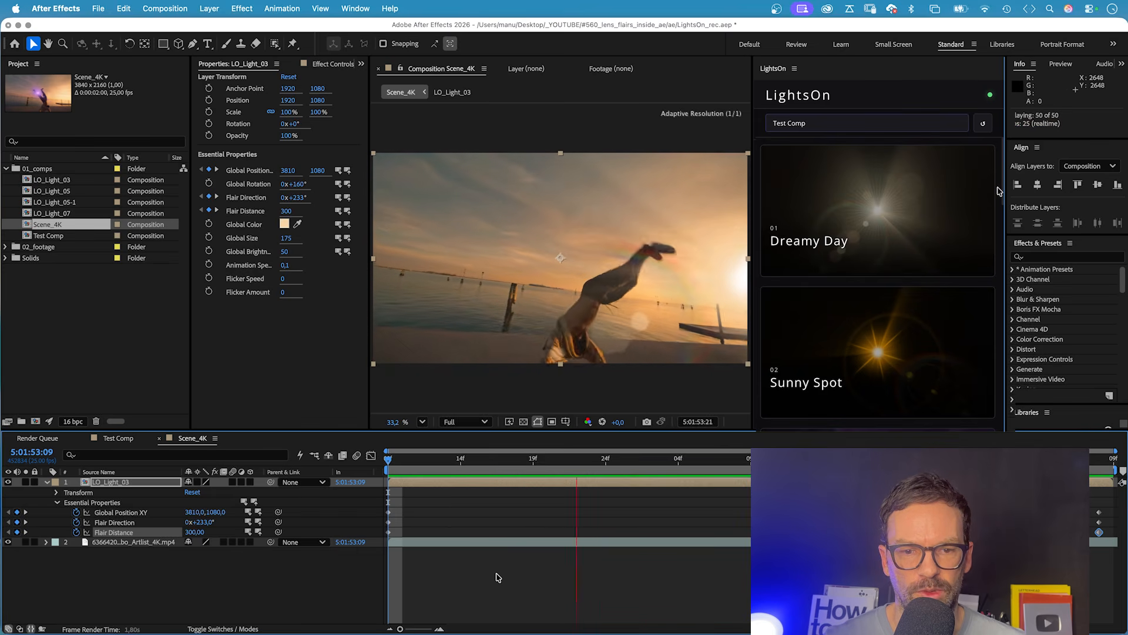
{"action": "key", "text": "space"}
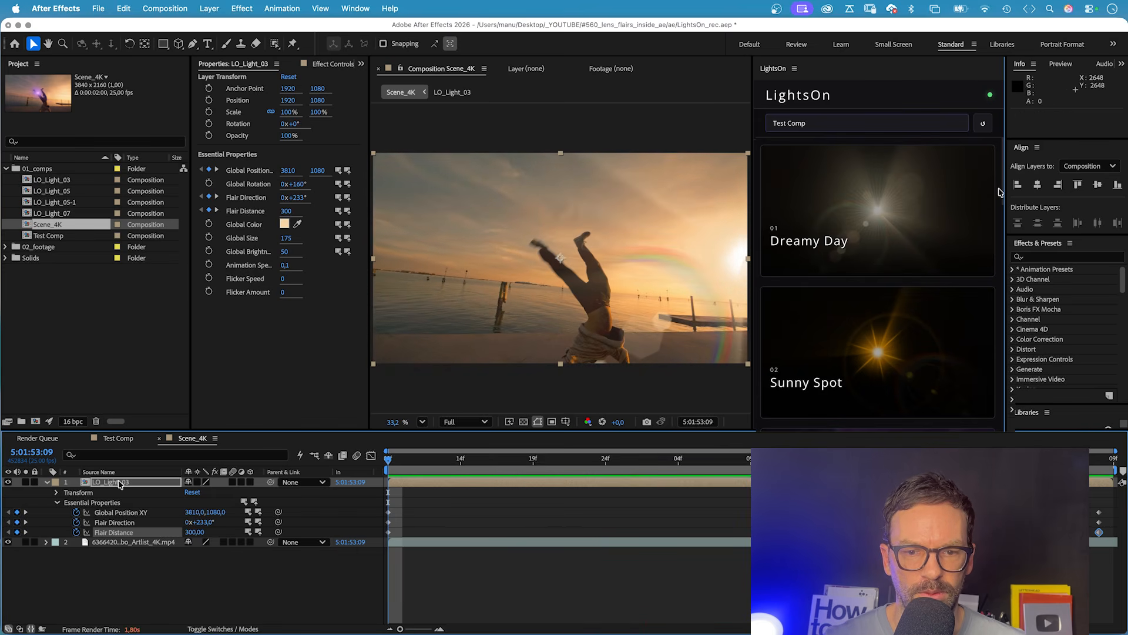
Open the LO_Light_03 composition and examine the controls layer's effects and the individual flare layers from Lens Orbs to Hoop.
{"action": "double_click", "coordinate": [125, 483]}
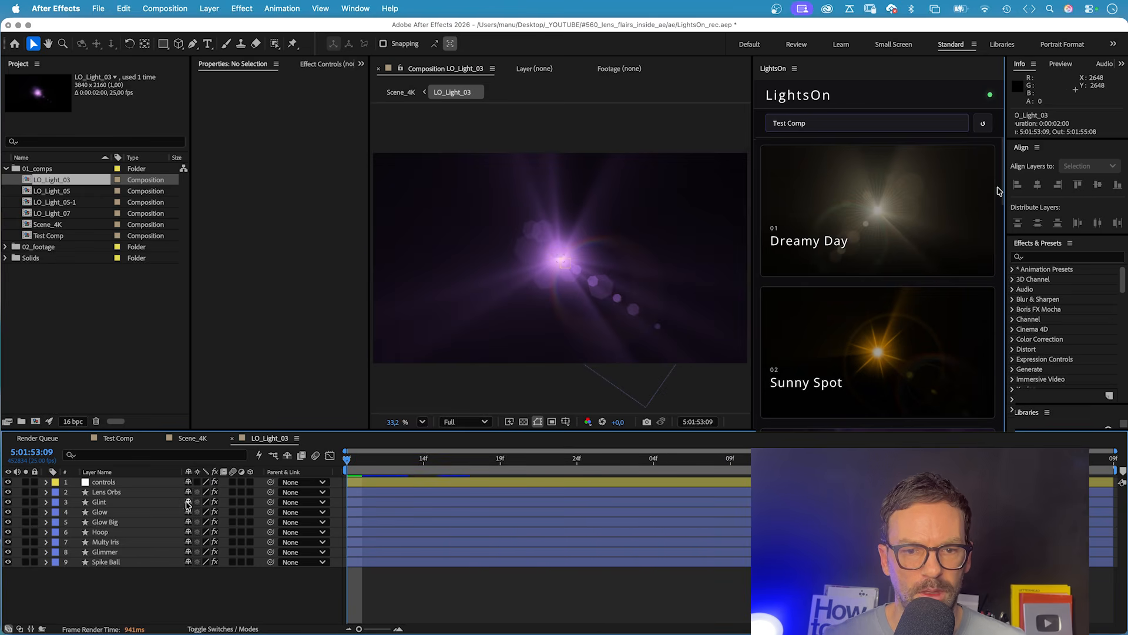
{"action": "left_click", "coordinate": [108, 483]}
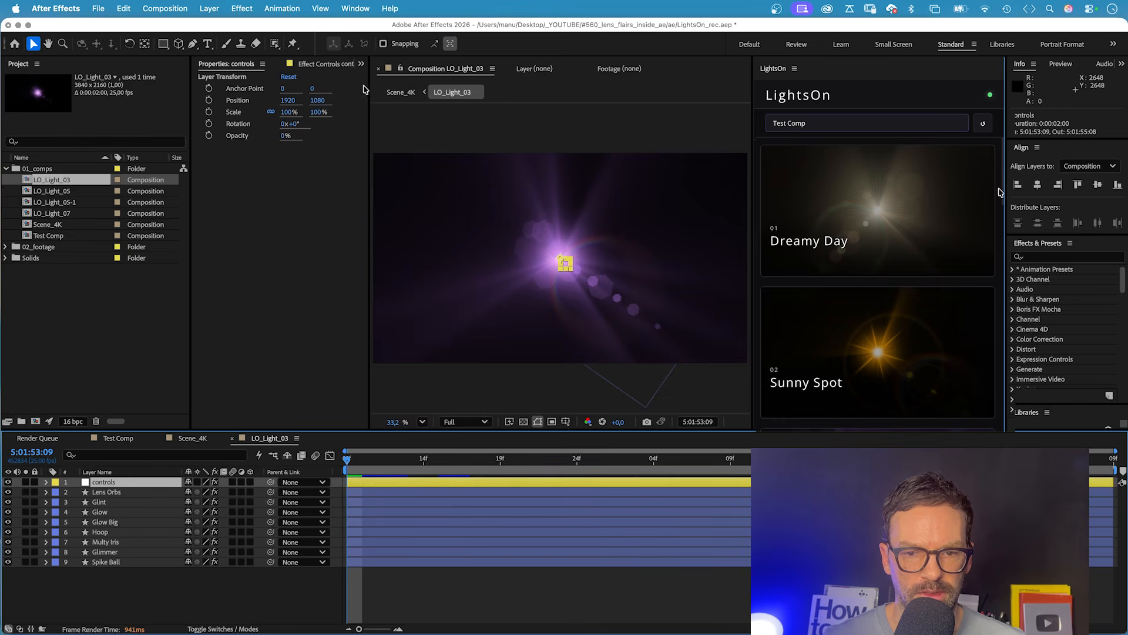
{"action": "left_click", "coordinate": [347, 62]}
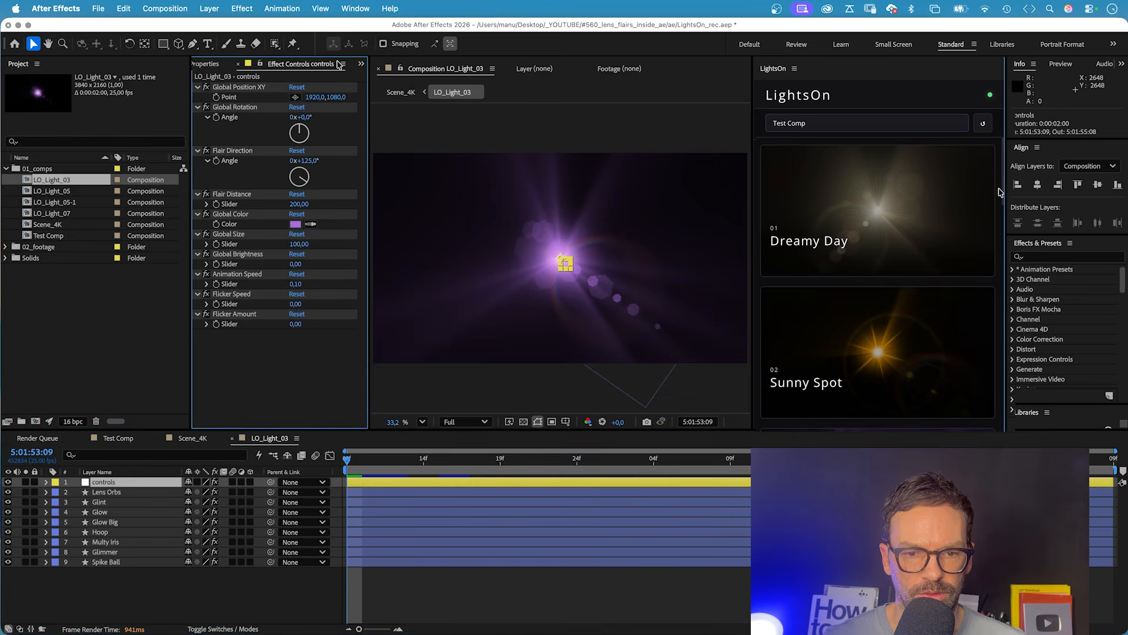
{"action": "left_click", "coordinate": [104, 493]}
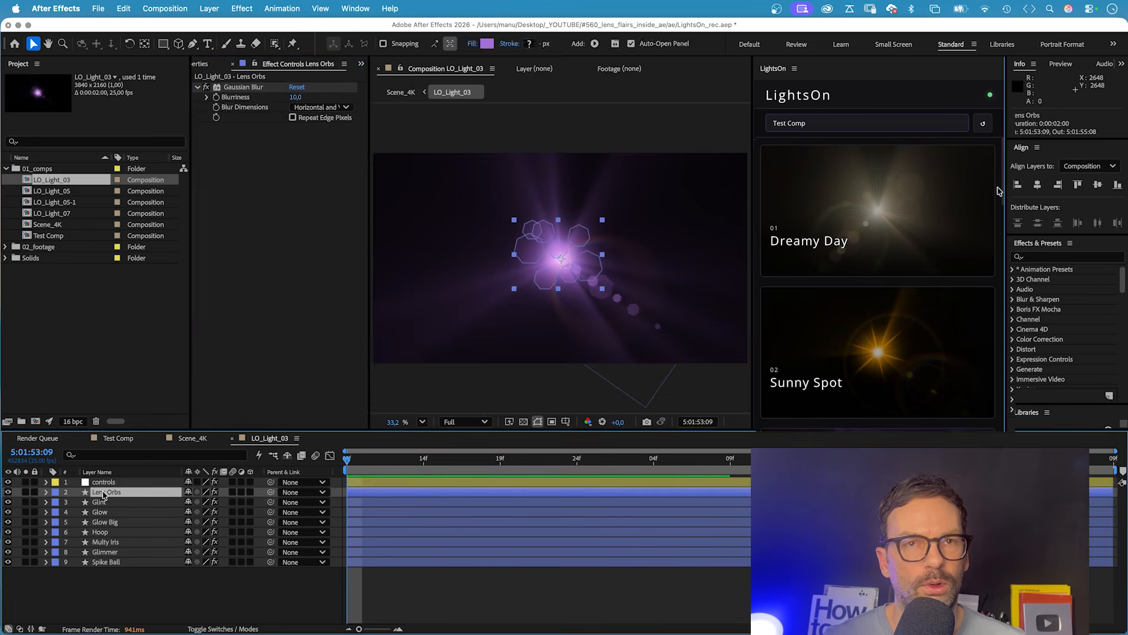
{"action": "left_click", "coordinate": [102, 502]}
{"action": "left_click", "coordinate": [103, 512]}
{"action": "left_click", "coordinate": [103, 523]}
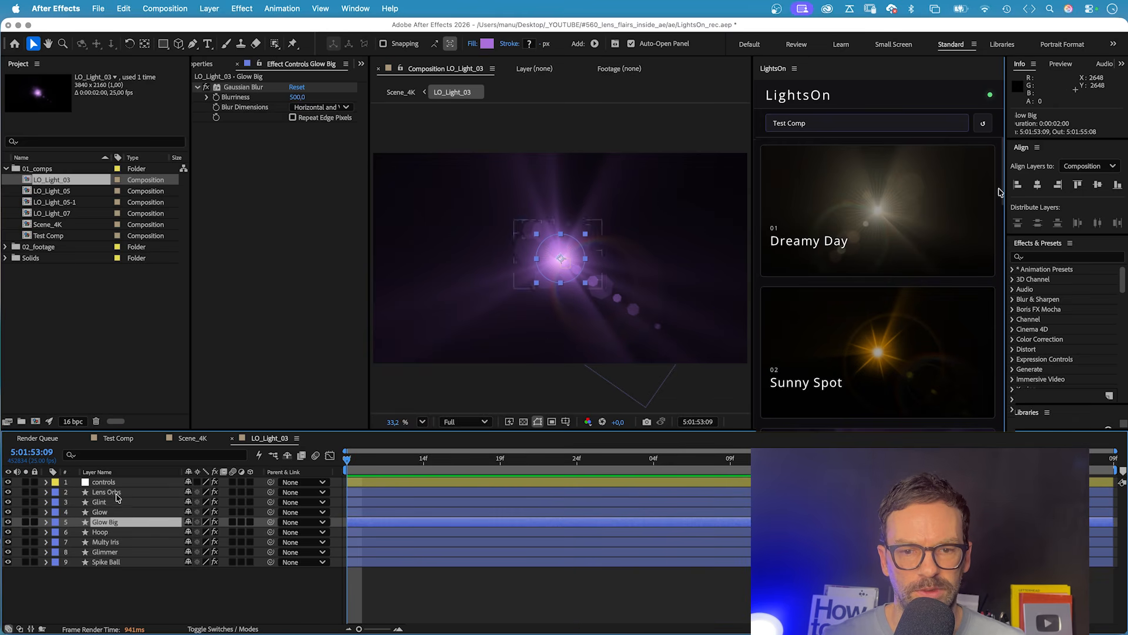
{"action": "left_click", "coordinate": [101, 531]}
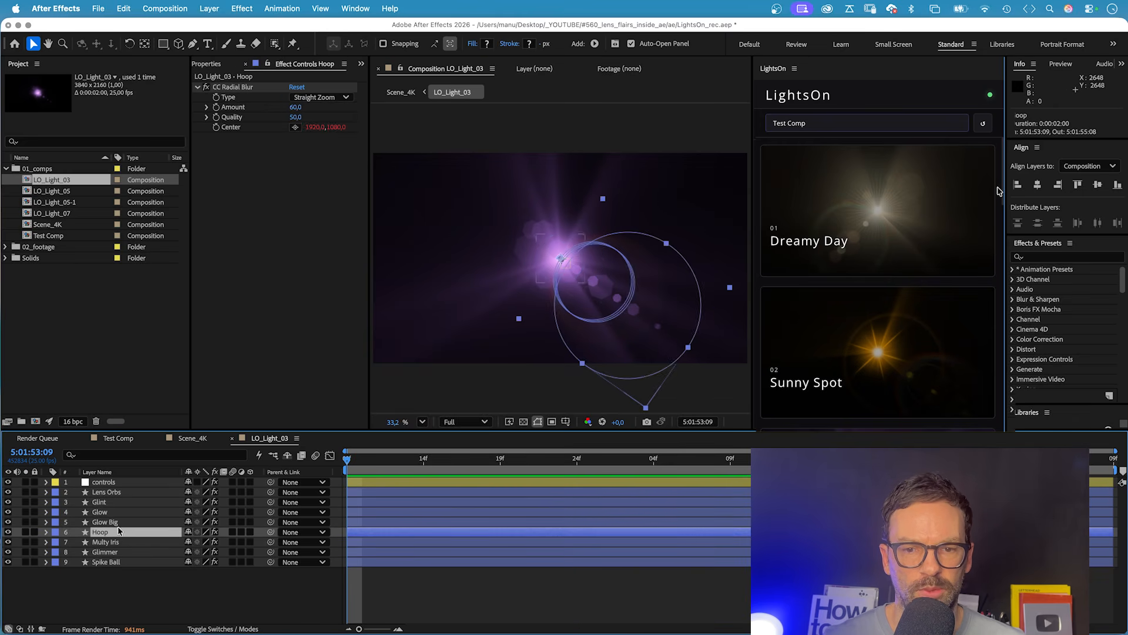
Examine the expression driving the Hoop layer's opacity and collapse the layer again.
{"action": "key", "text": "t"}
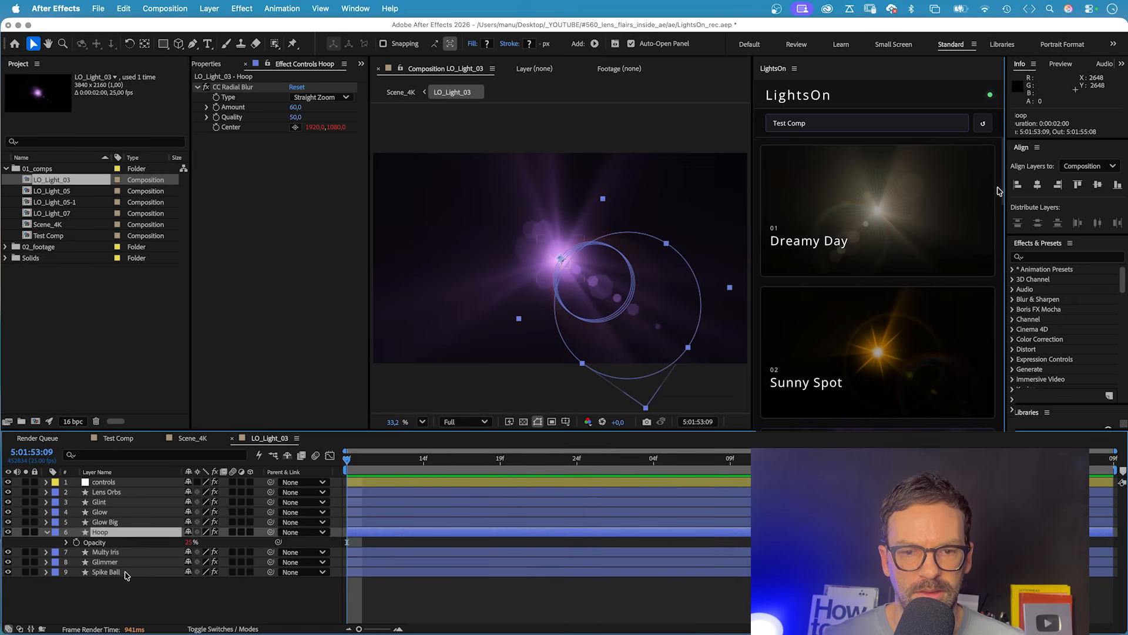
{"action": "left_click", "coordinate": [67, 542]}
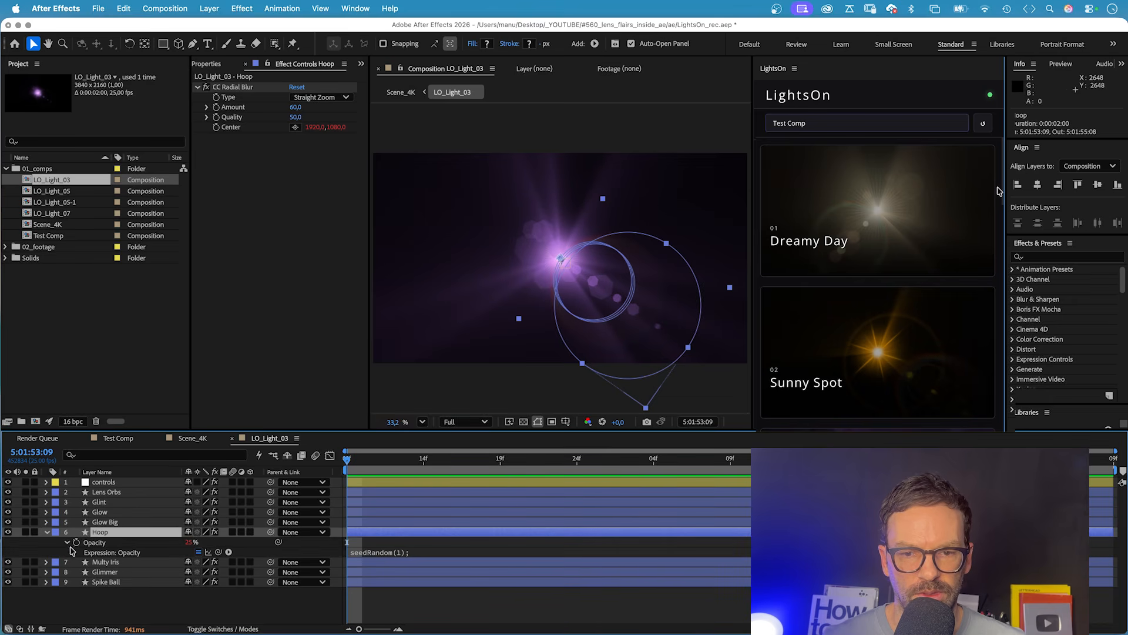
{"action": "left_click", "coordinate": [365, 554]}
{"action": "left_click", "coordinate": [197, 560]}
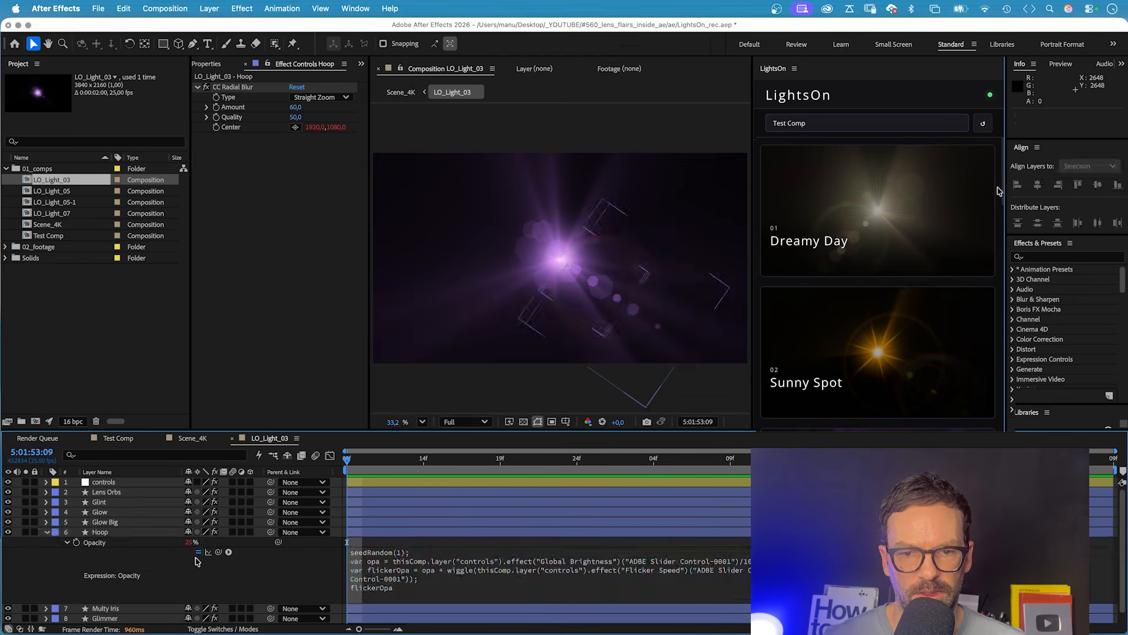
{"action": "left_click", "coordinate": [126, 578]}
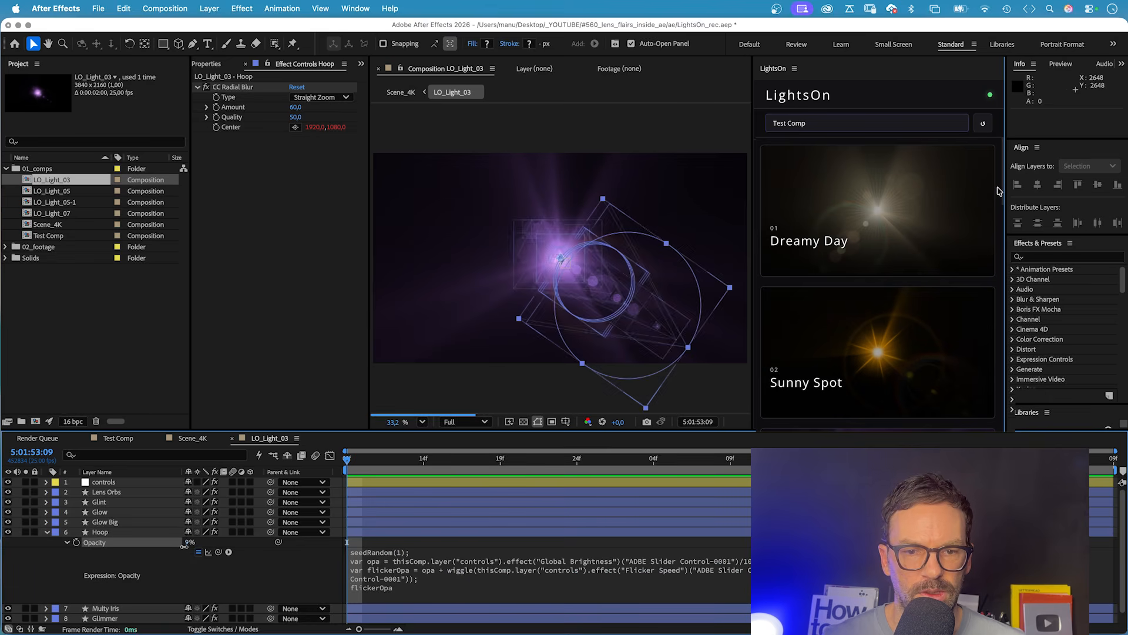
{"action": "left_click", "coordinate": [76, 579]}
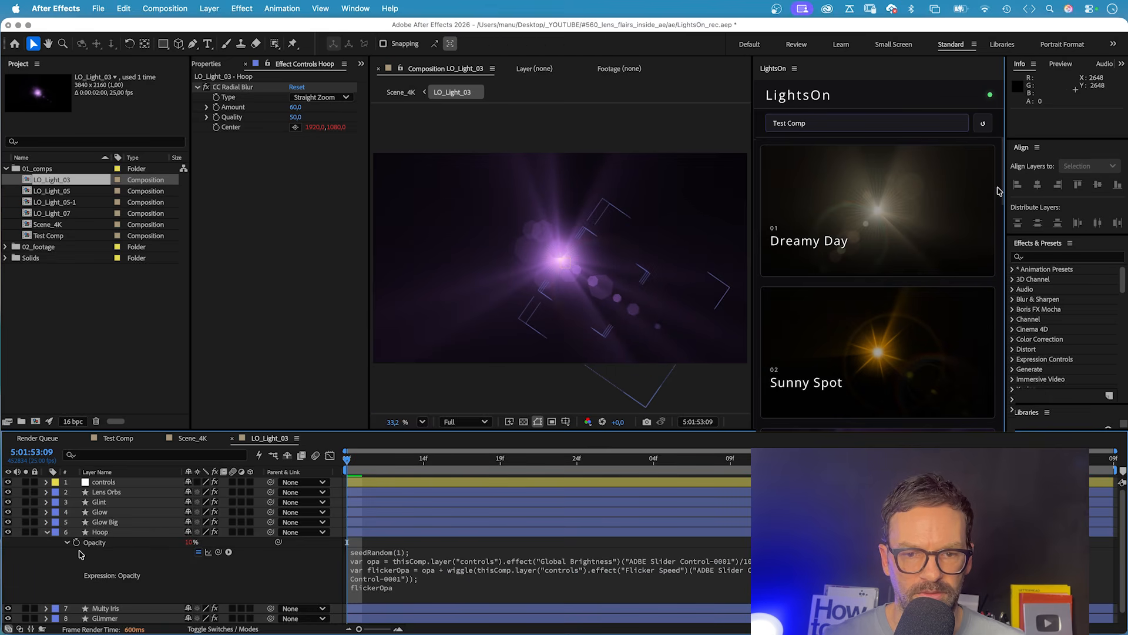
{"action": "left_click", "coordinate": [47, 532]}
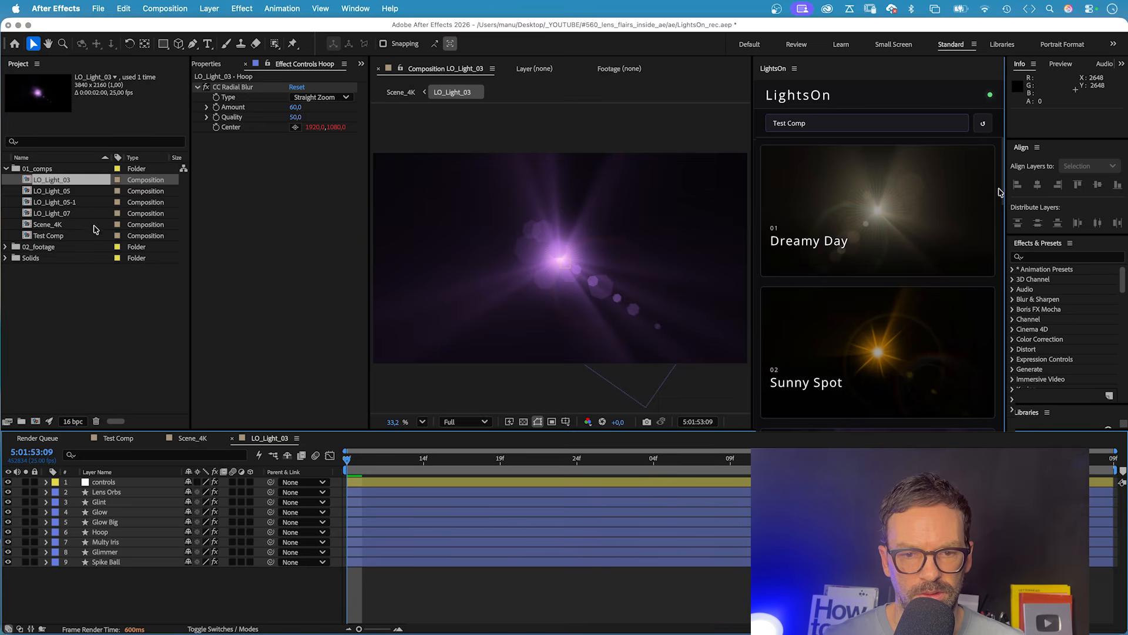
Reopen LO_Light_03 from Scene_4K and examine the individual polystar shapes inside the Lens Orbs layer.
{"action": "double_click", "coordinate": [50, 225]}
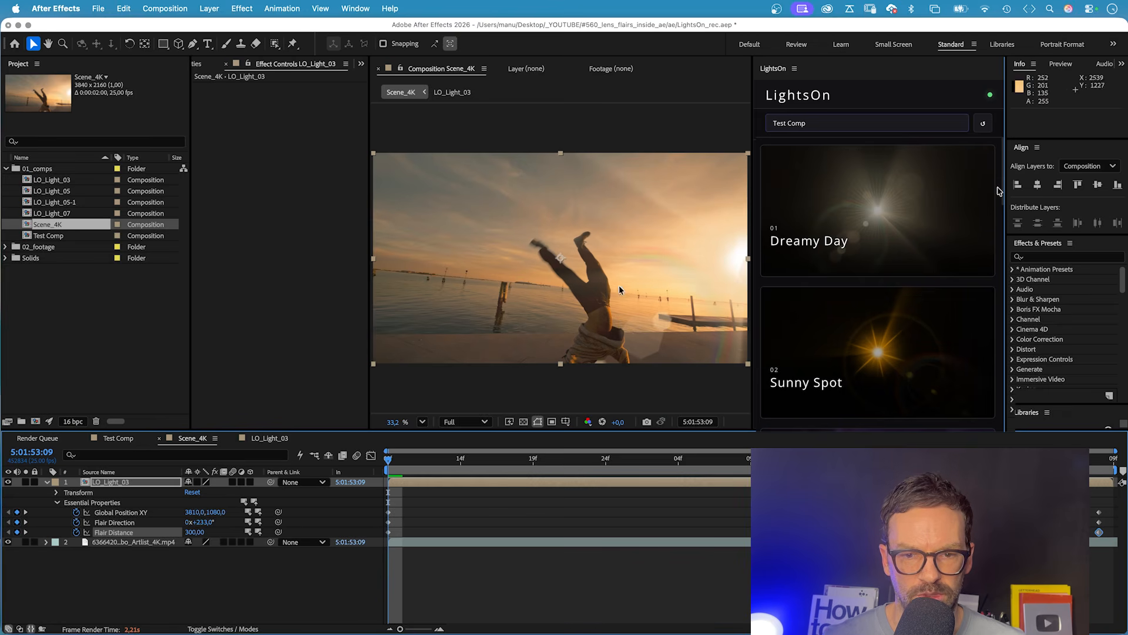
{"action": "double_click", "coordinate": [112, 482]}
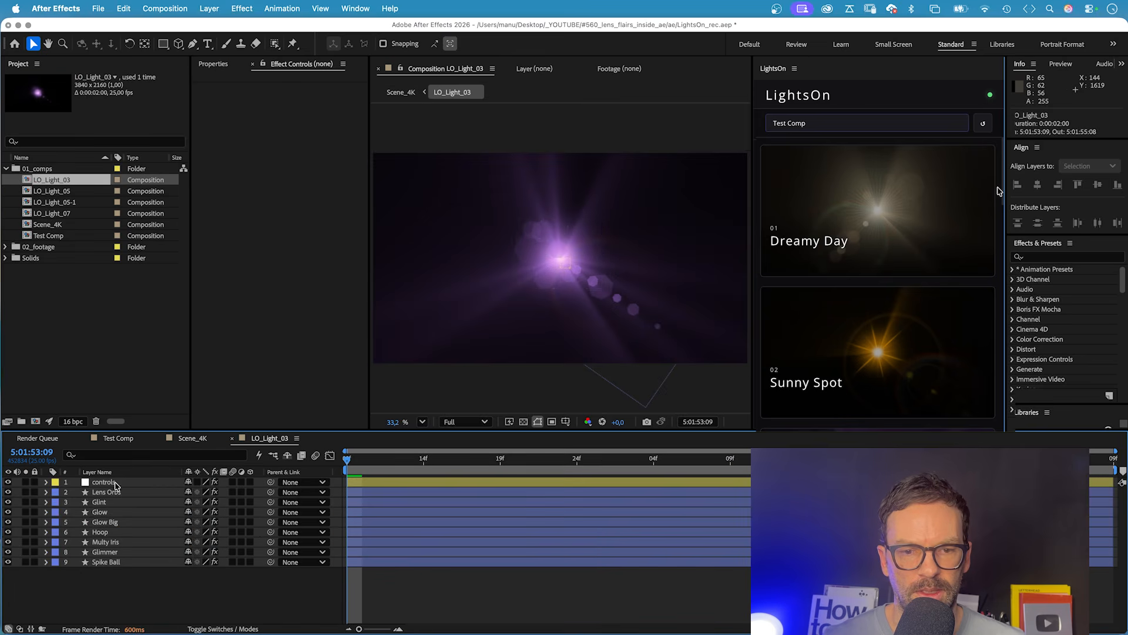
{"action": "left_click", "coordinate": [112, 492]}
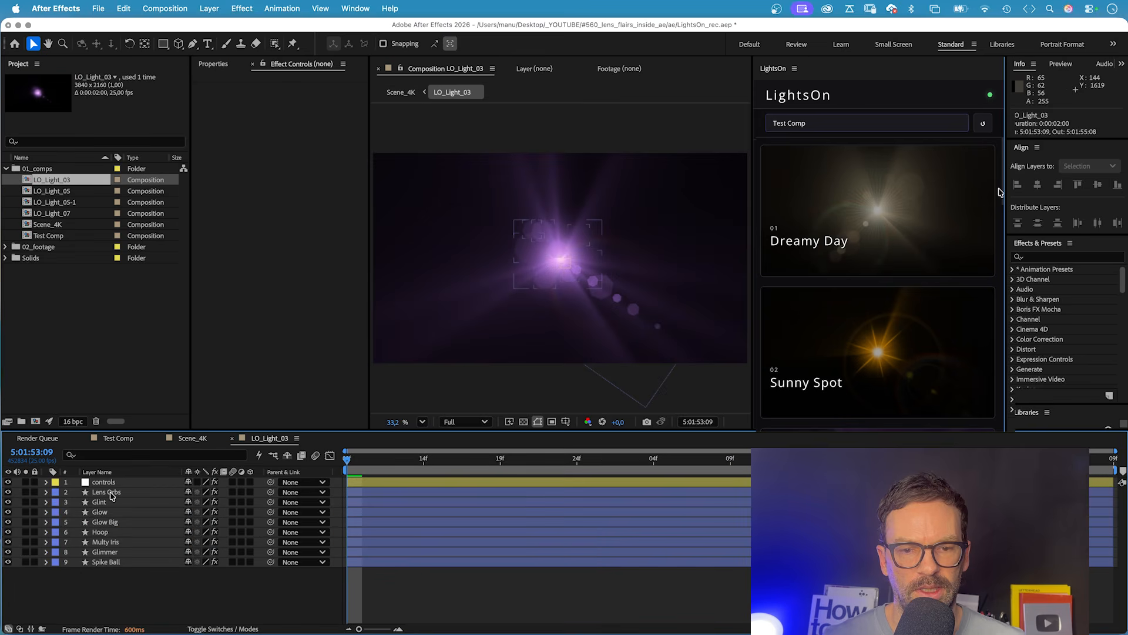
{"action": "left_click", "coordinate": [47, 493]}
{"action": "left_click", "coordinate": [57, 502]}
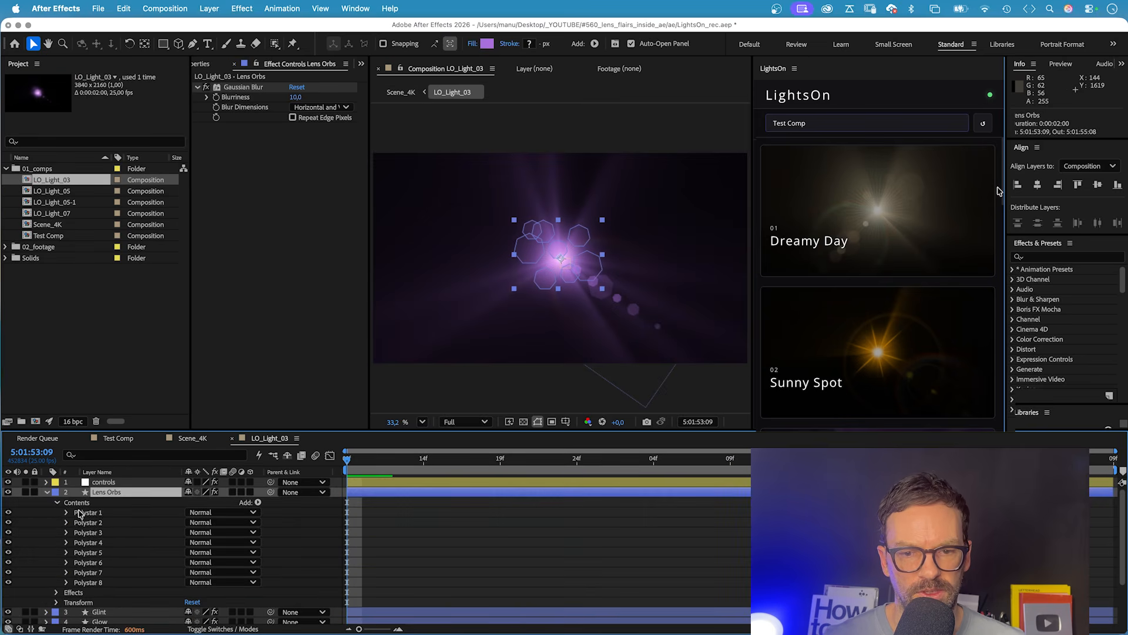
{"action": "left_click", "coordinate": [82, 513]}
{"action": "left_click", "coordinate": [94, 522]}
{"action": "left_click", "coordinate": [88, 533]}
{"action": "left_click", "coordinate": [86, 542]}
Duplicate Polystar 1 in the Lens Orbs layer, place the copy diagonally below and left of the original, and hide the layer.
{"action": "left_click", "coordinate": [81, 514]}
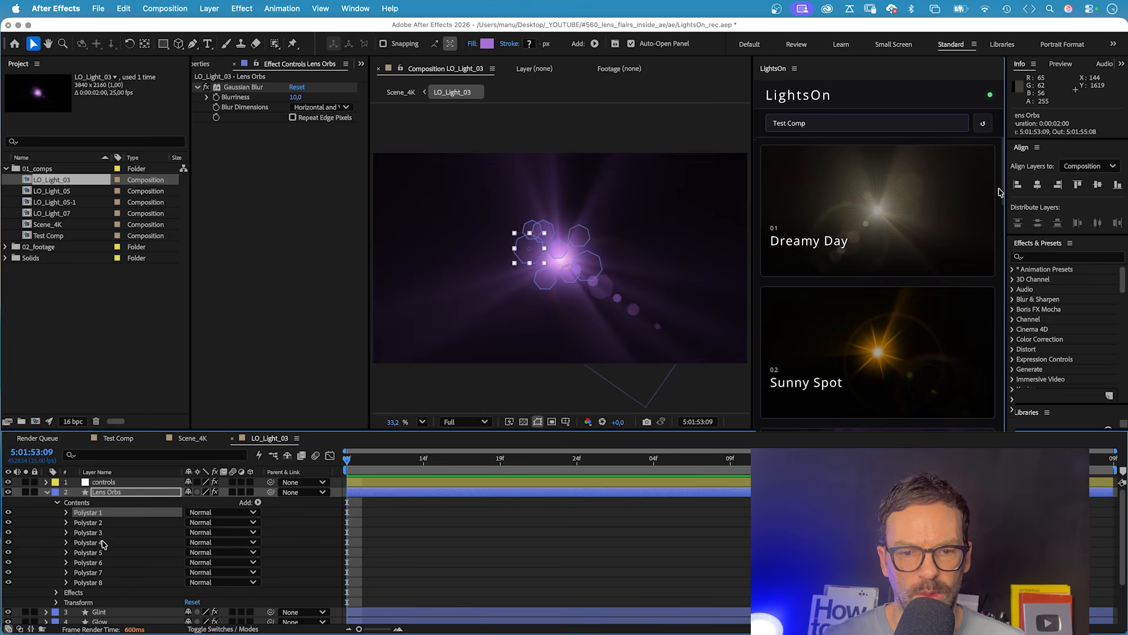
{"action": "key", "text": "super+d"}
{"action": "left_click_drag", "start_coordinate": [524, 258], "coordinate": [510, 280]}
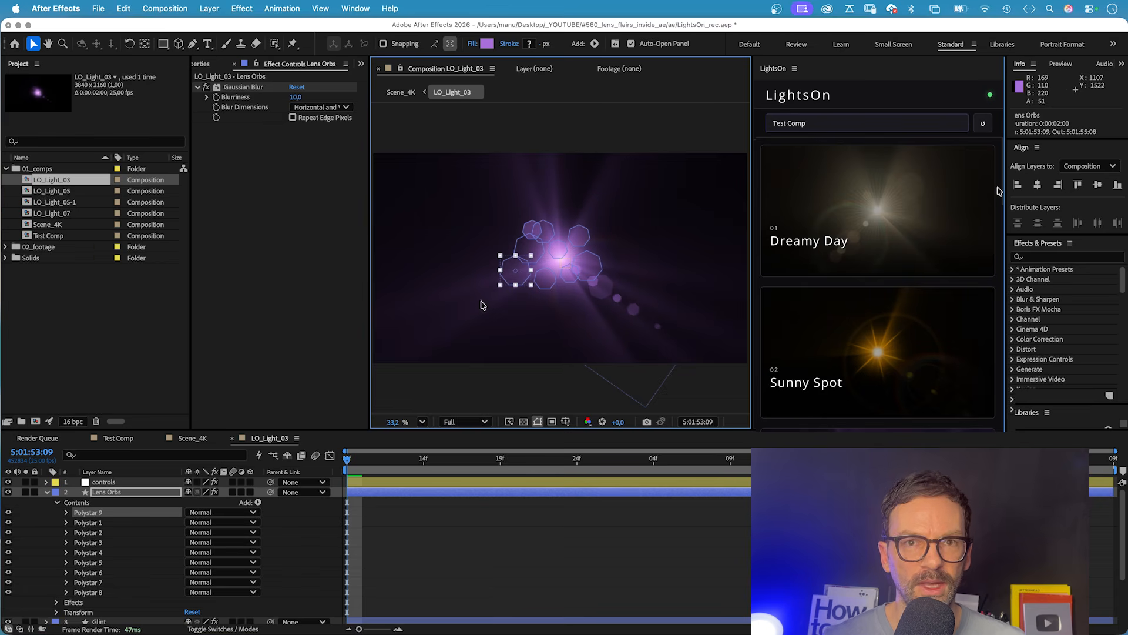
{"action": "left_click", "coordinate": [46, 493]}
{"action": "left_click", "coordinate": [8, 492]}
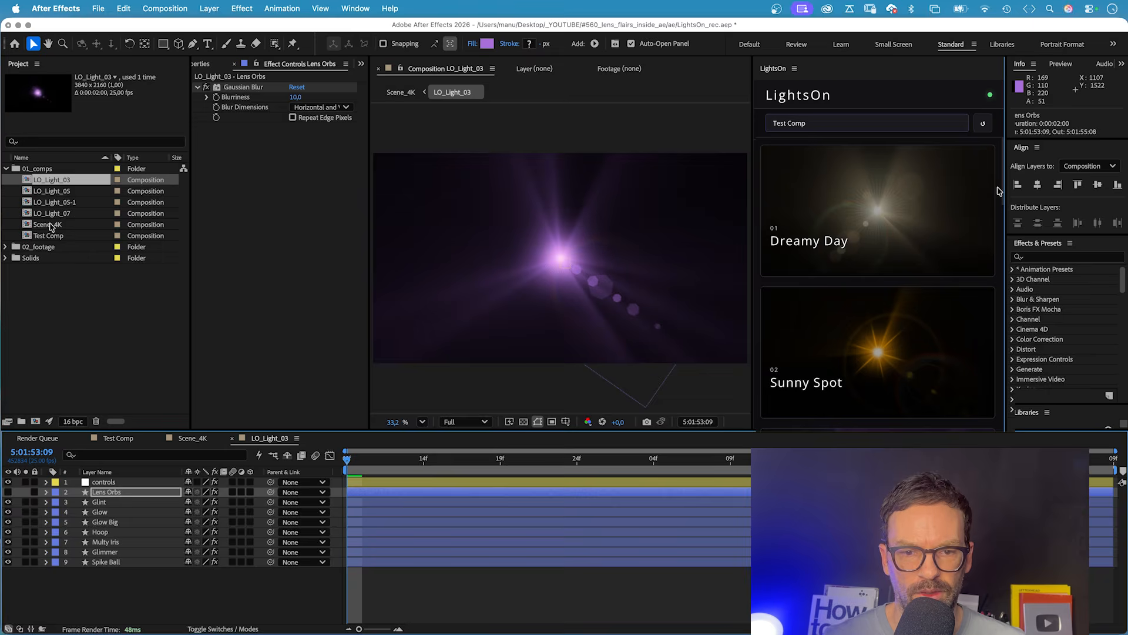
Set the number of points of Polystar 1's path in the Spike Ball layer to 5.
{"action": "left_click", "coordinate": [117, 561]}
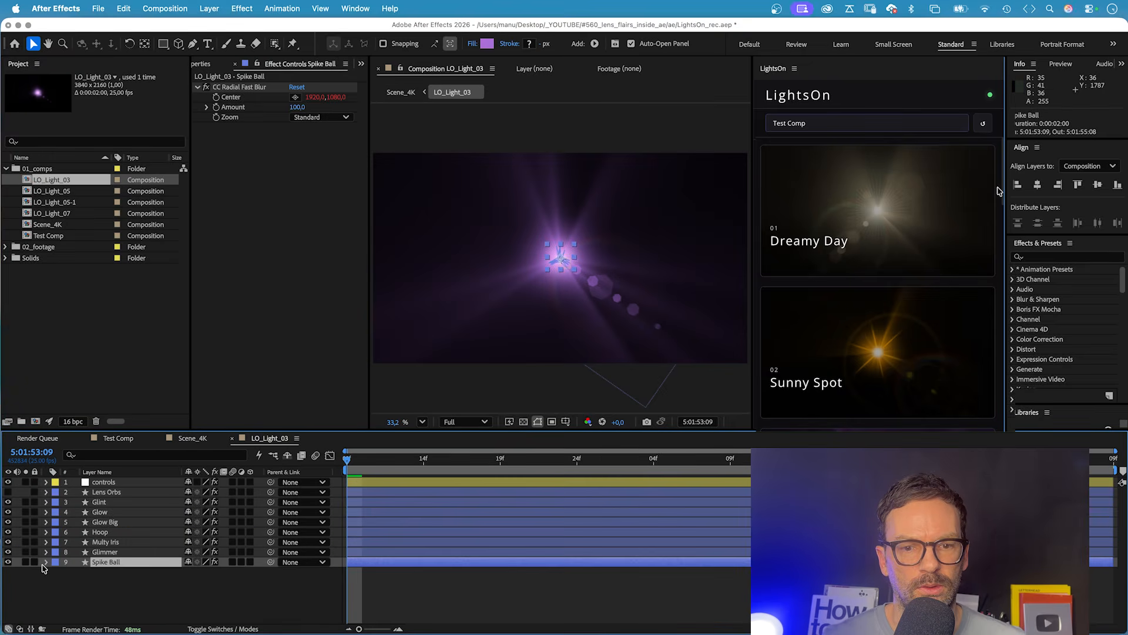
{"action": "left_click", "coordinate": [45, 562]}
{"action": "left_click", "coordinate": [55, 572]}
{"action": "left_click", "coordinate": [77, 582]}
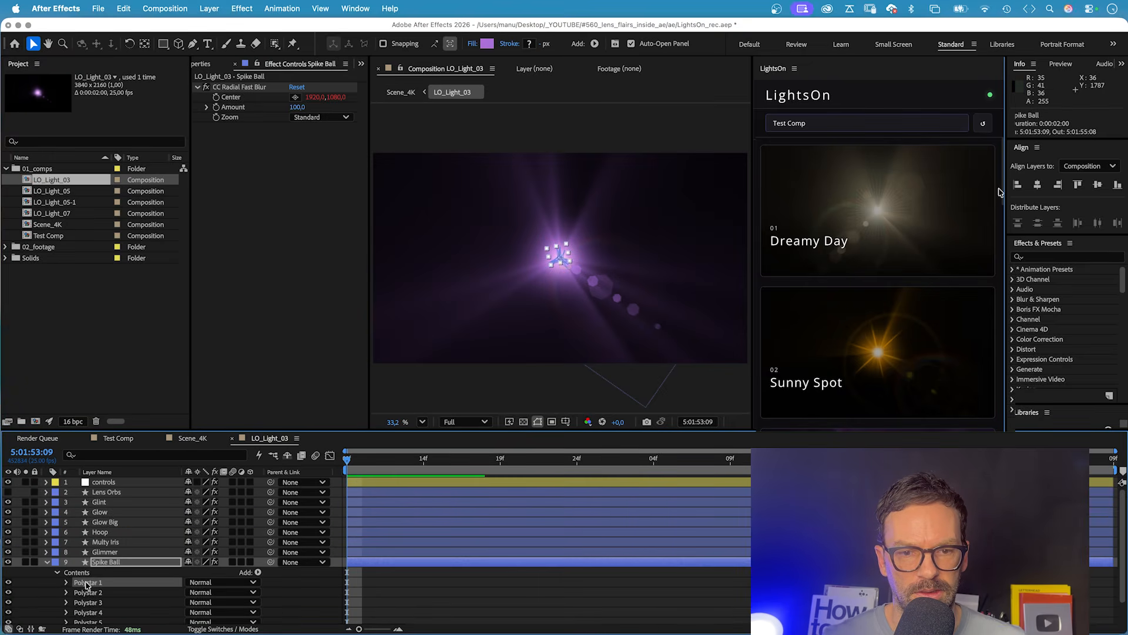
{"action": "left_click", "coordinate": [67, 582]}
{"action": "left_click", "coordinate": [76, 592]}
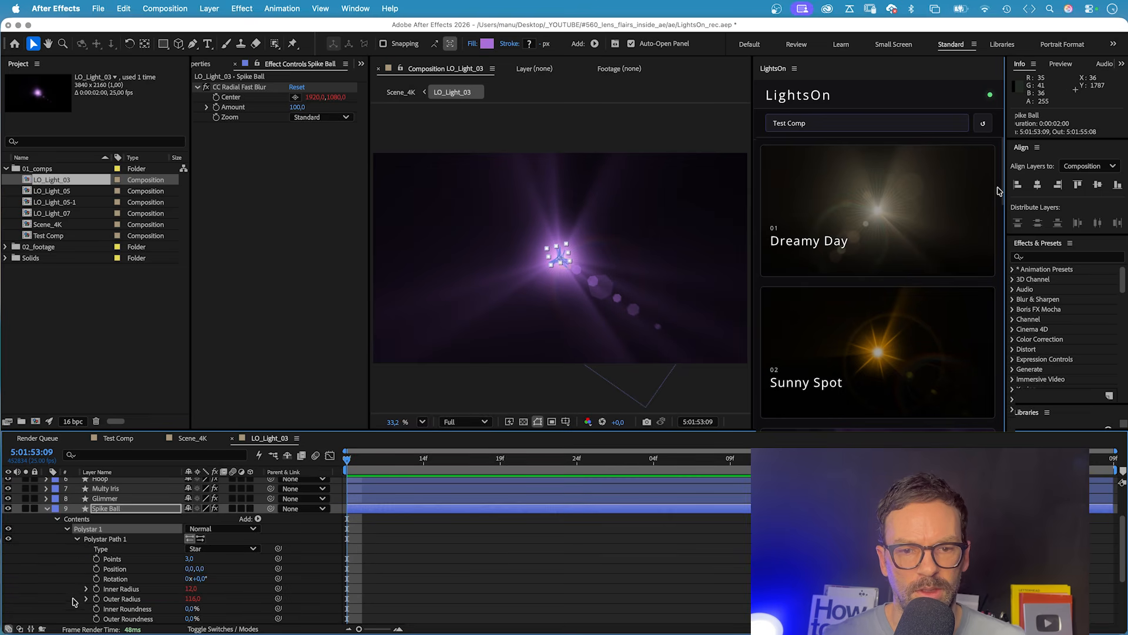
{"action": "left_click", "coordinate": [188, 558]}
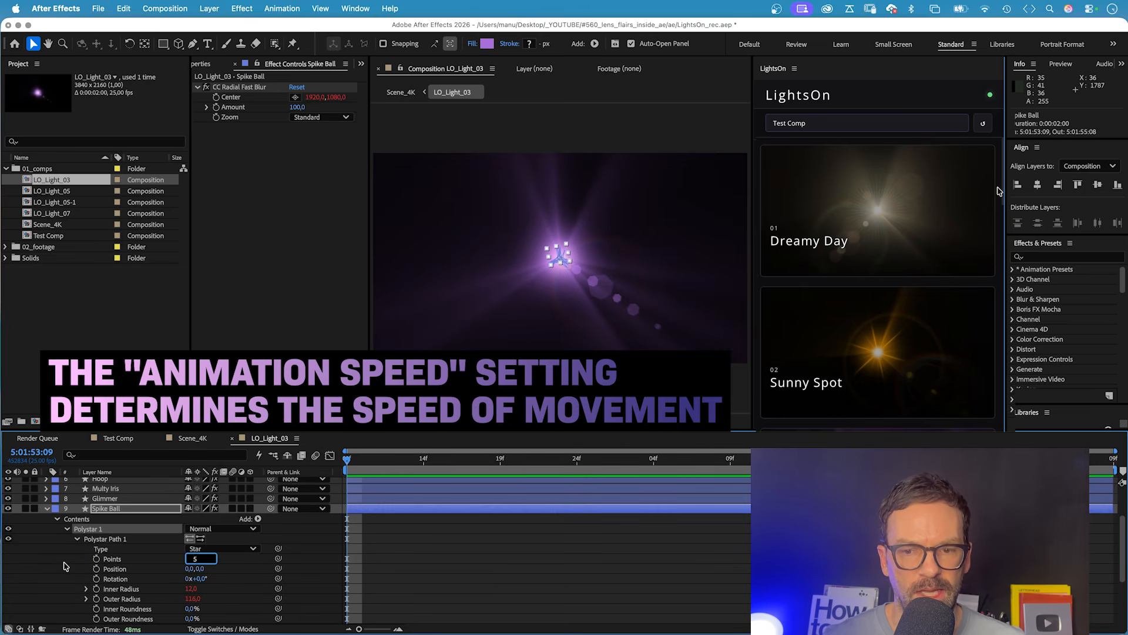
{"action": "type", "text": "5"}
{"action": "key", "text": "Return"}
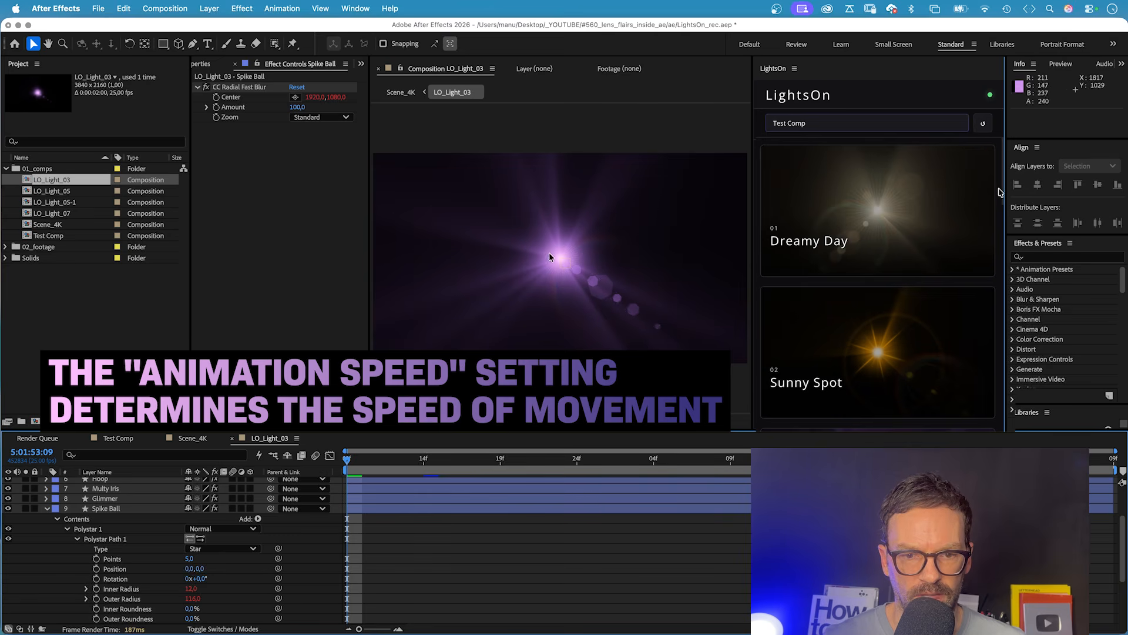
{"action": "left_click", "coordinate": [106, 539]}
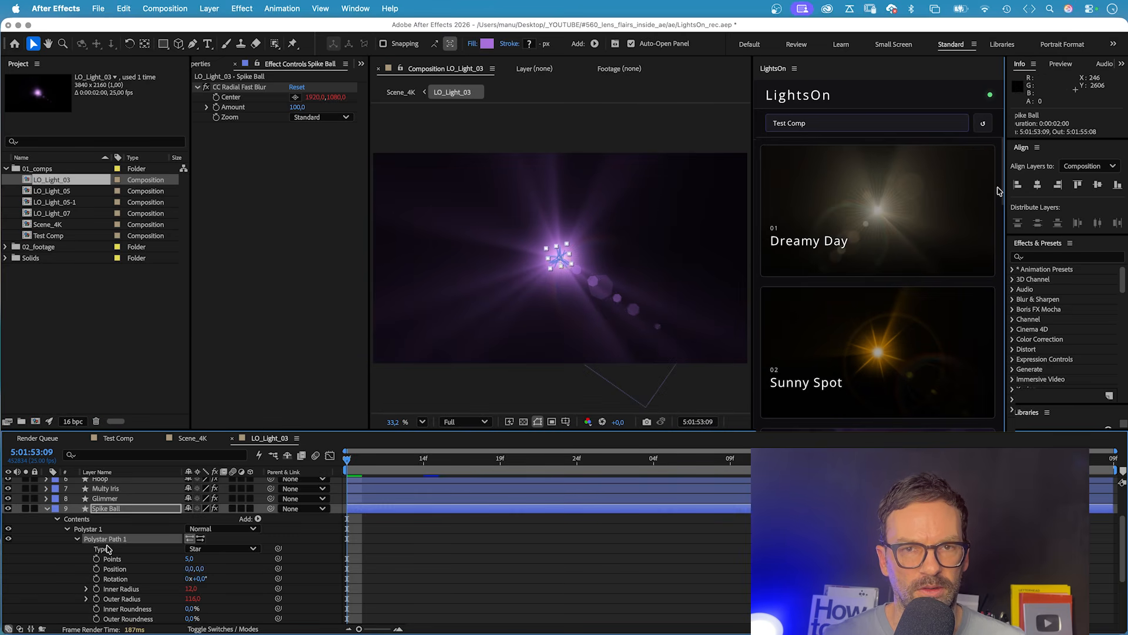
Replace Multy Iris in LO_Light_03 with the Multi Iris layer copied from LO_Light_07, placed directly below Hoop, and hide the original.
{"action": "double_click", "coordinate": [52, 214]}
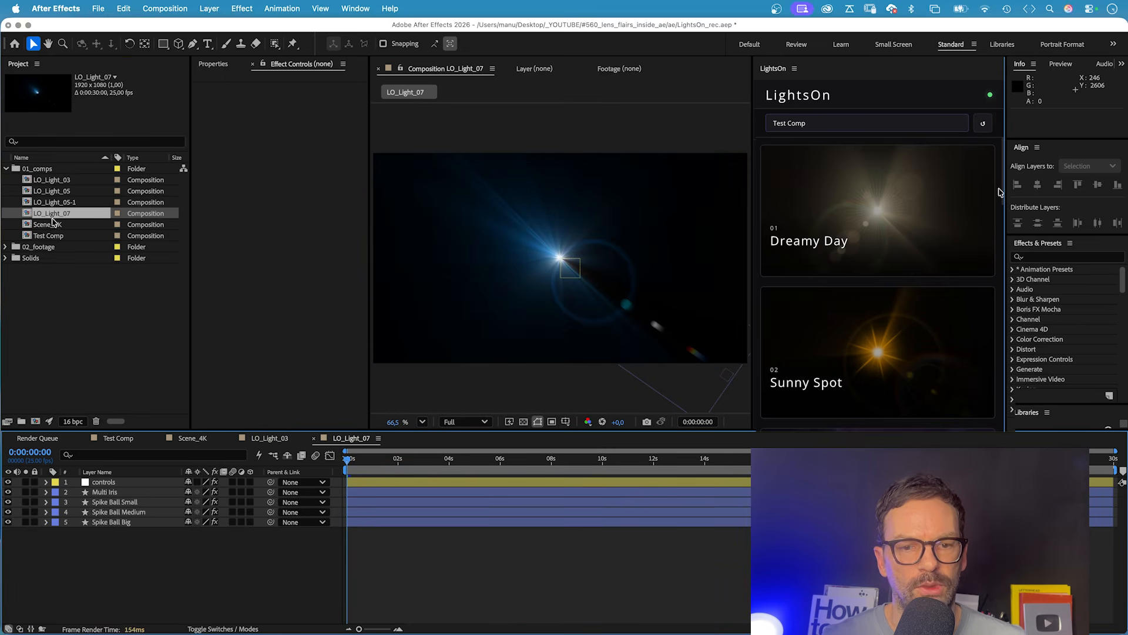
{"action": "left_click", "coordinate": [98, 496]}
{"action": "key", "text": "super+c"}
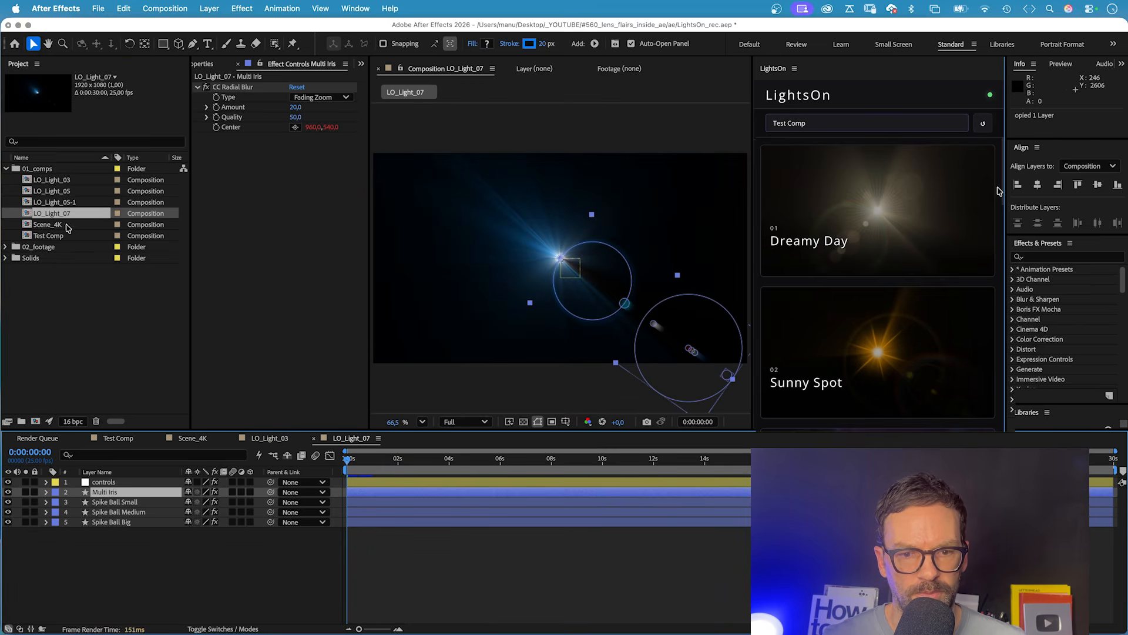
{"action": "double_click", "coordinate": [57, 184]}
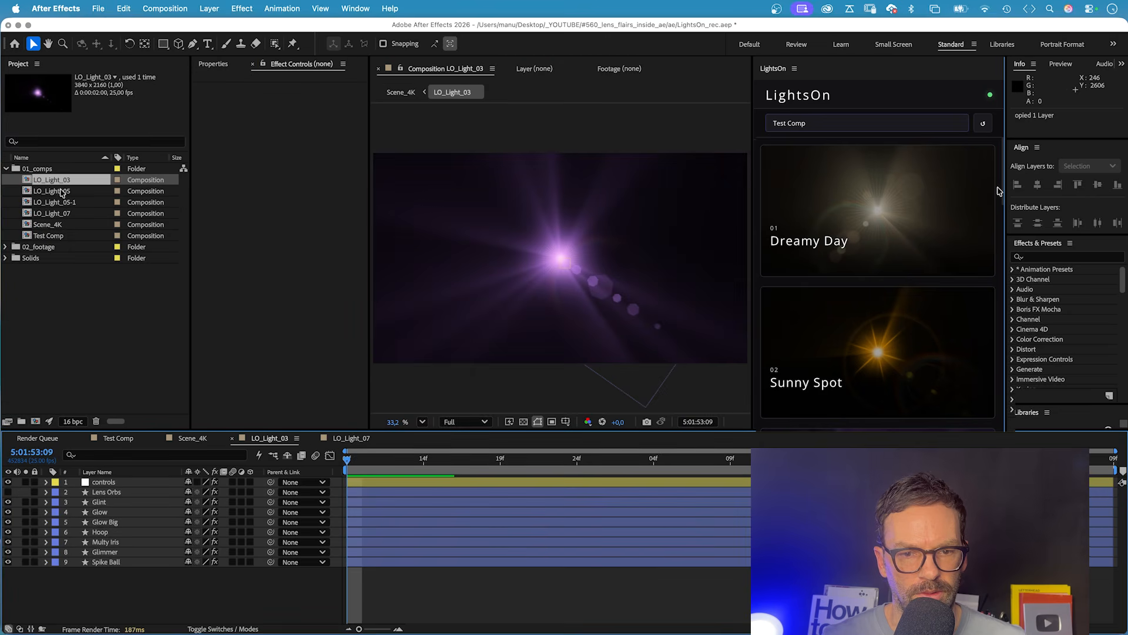
{"action": "key", "text": "super+v"}
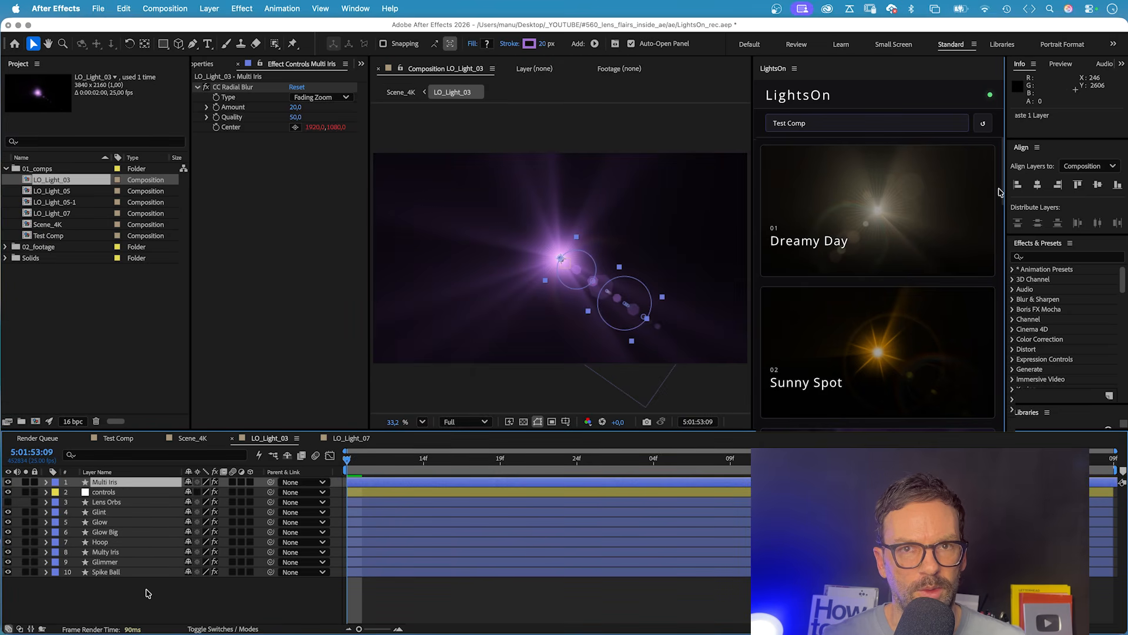
{"action": "left_click_drag", "start_coordinate": [107, 495], "coordinate": [95, 546]}
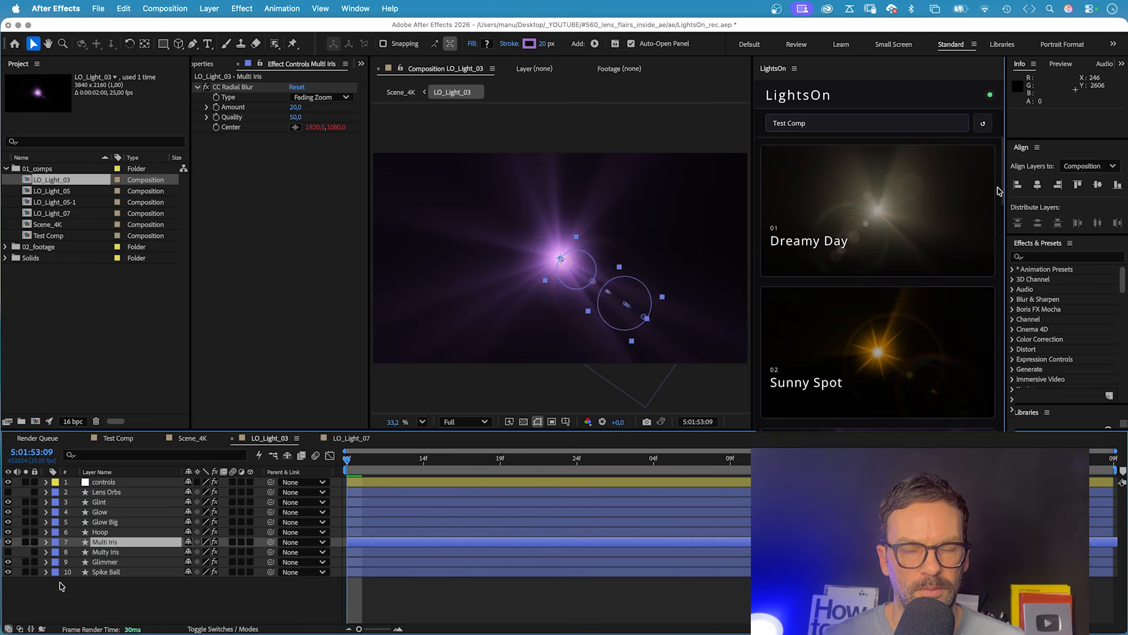
{"action": "left_click", "coordinate": [84, 595]}
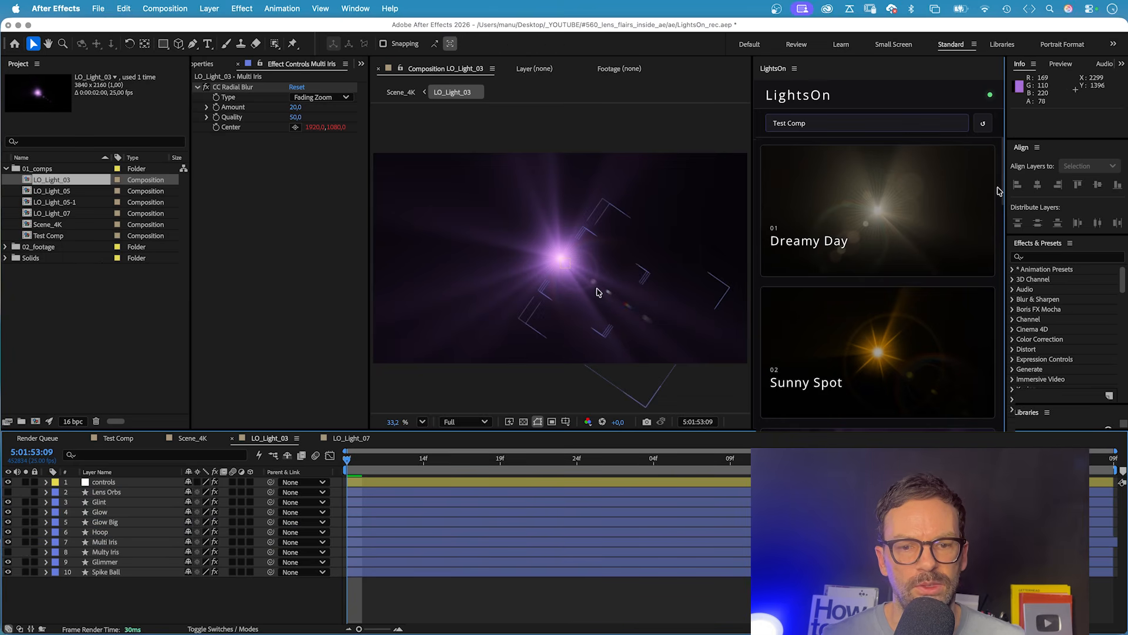
Review the edited light and its full list of essential properties in Scene_4K, and reopen the LO_Light_03 composition.
{"action": "double_click", "coordinate": [53, 227]}
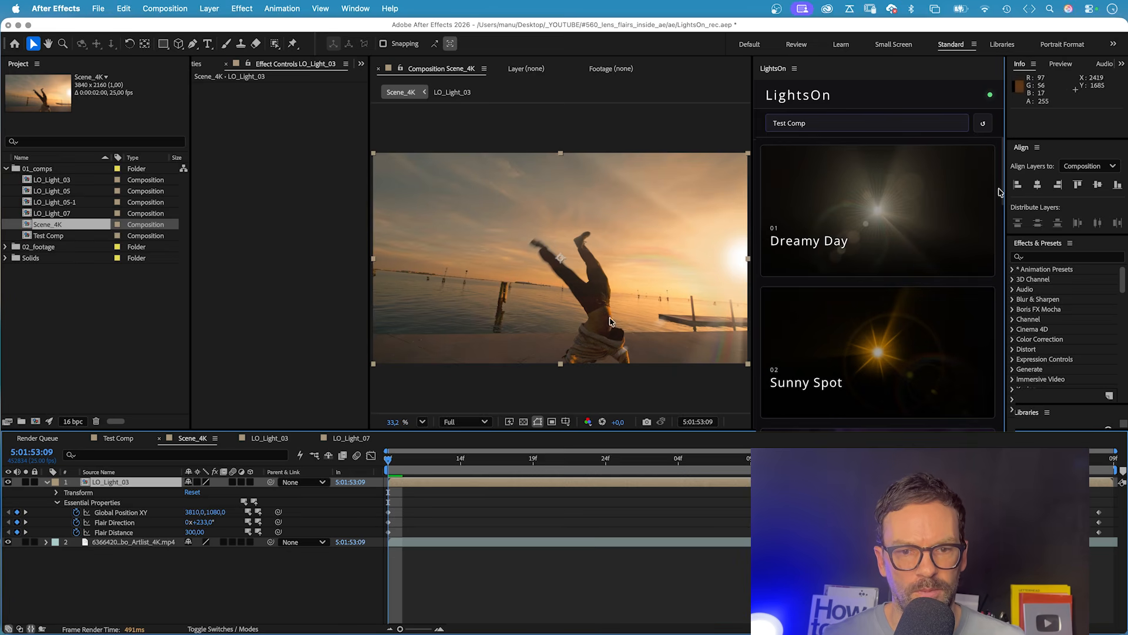
{"action": "left_click", "coordinate": [57, 503]}
{"action": "left_click", "coordinate": [57, 502]}
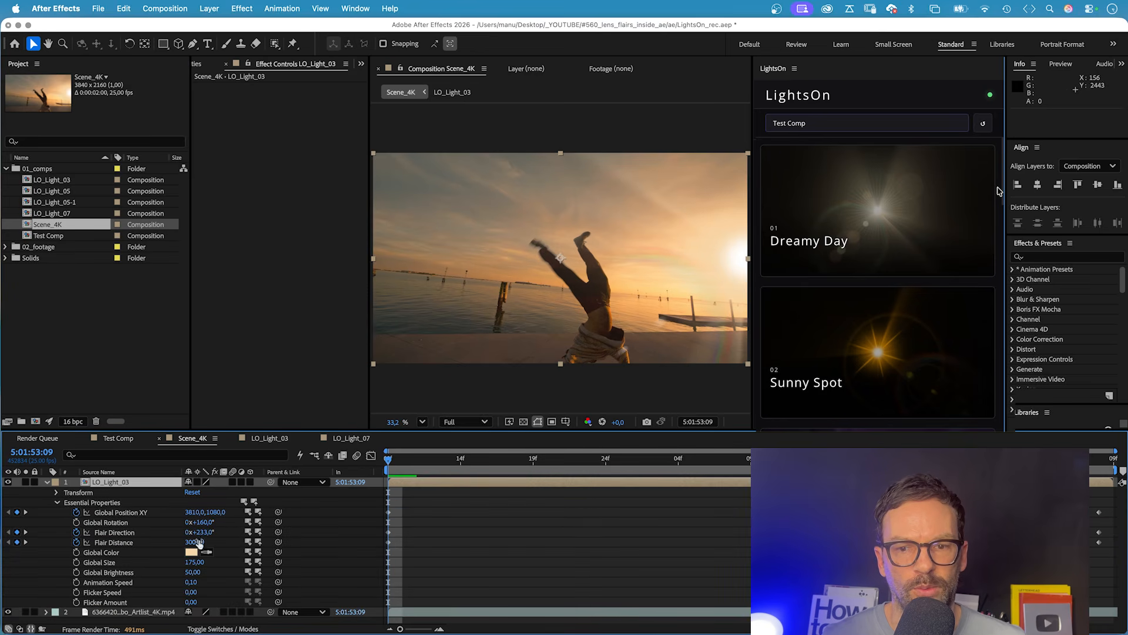
{"action": "double_click", "coordinate": [127, 482]}
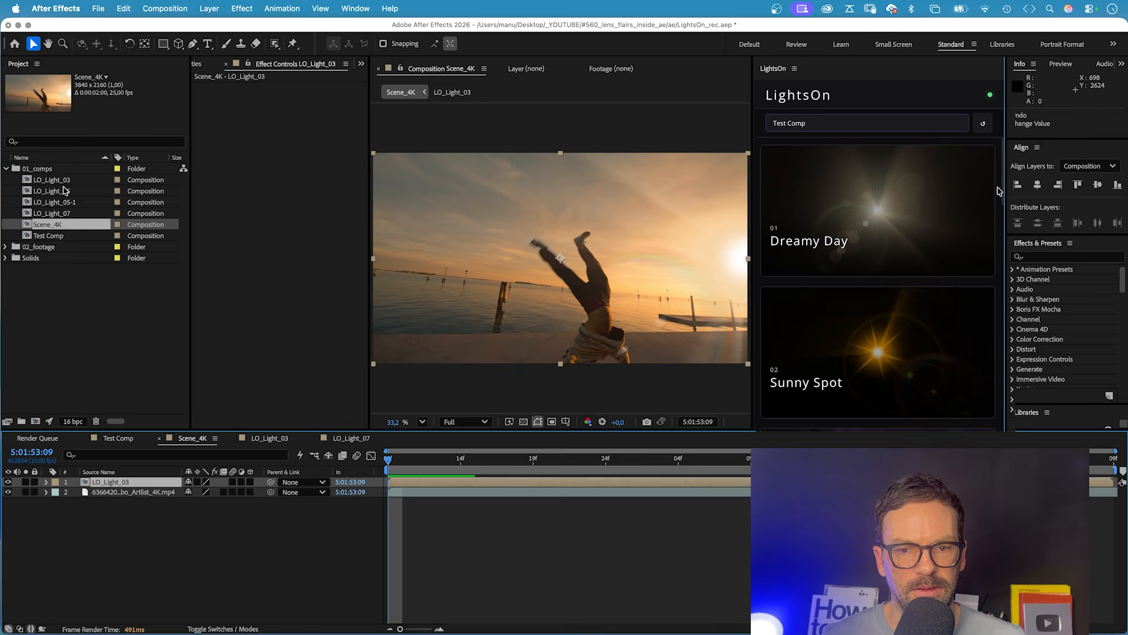
Add a second LO_Light_03 instance above the first in Scene_4K and open its Global Color for editing.
{"action": "left_click_drag", "start_coordinate": [59, 180], "coordinate": [123, 484]}
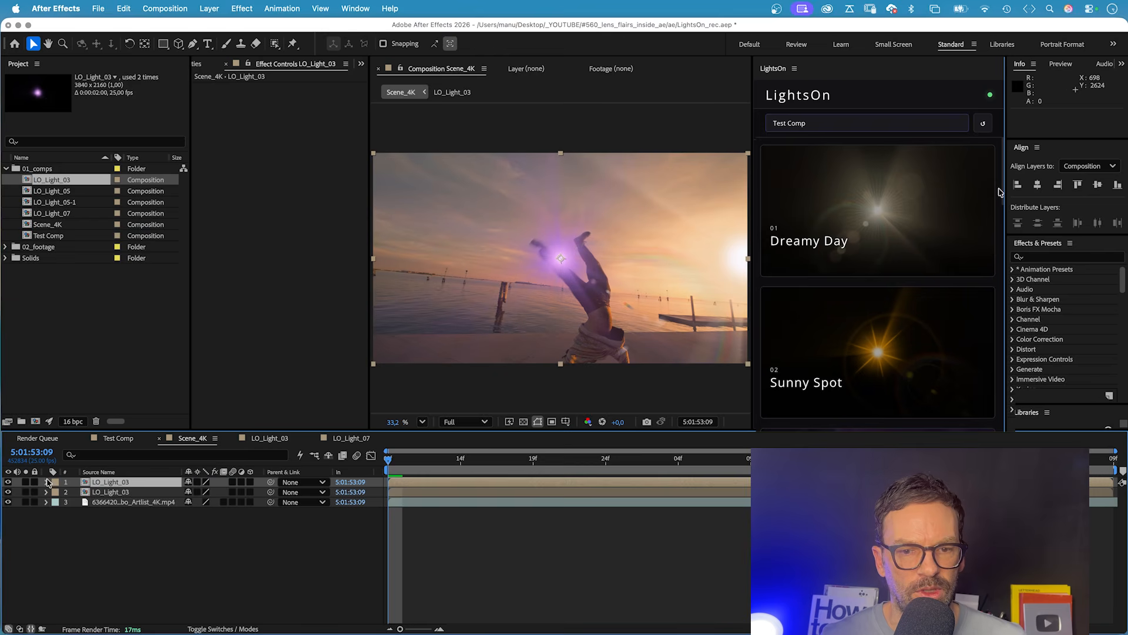
{"action": "left_click", "coordinate": [46, 482]}
{"action": "left_click", "coordinate": [58, 500]}
{"action": "left_click", "coordinate": [57, 503]}
{"action": "left_click", "coordinate": [192, 551]}
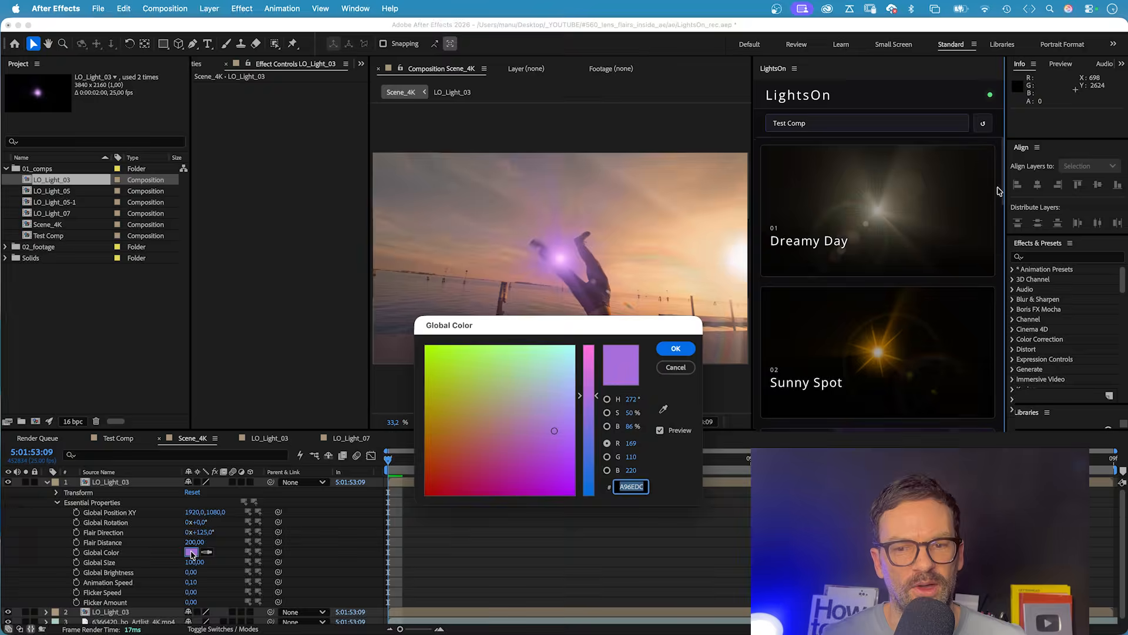
{"action": "left_click", "coordinate": [675, 348]}
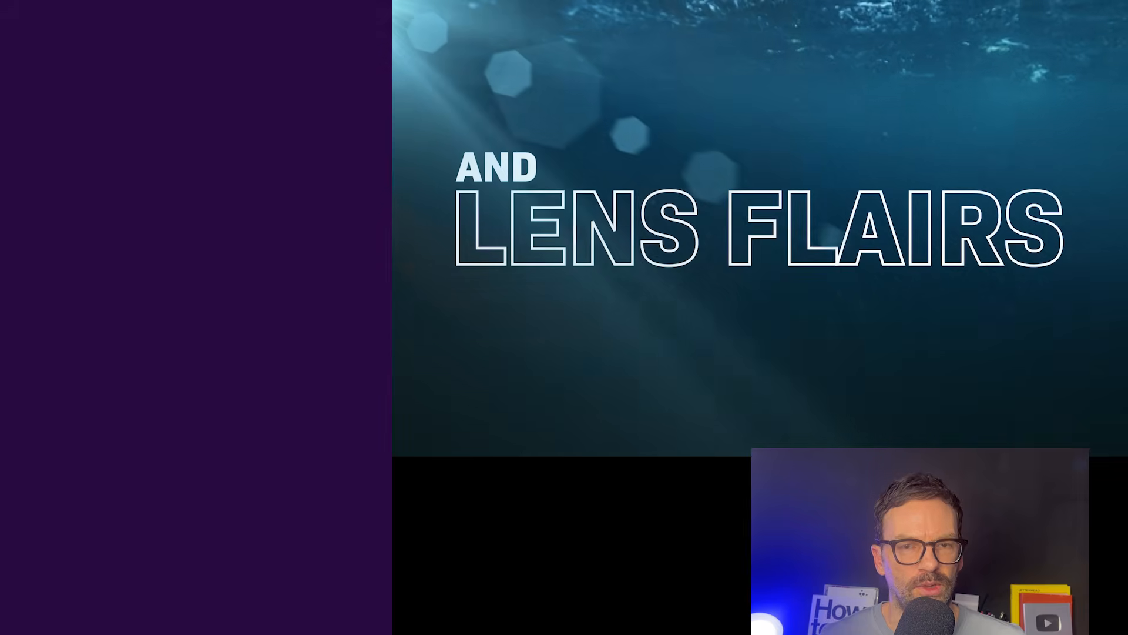